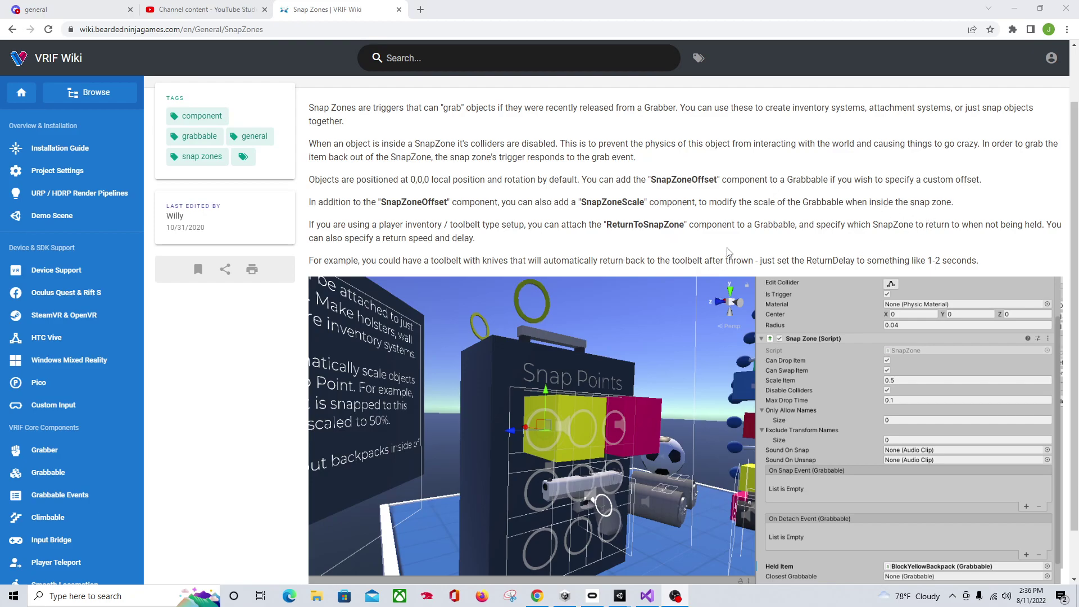
Review the Snap Zones wiki page and switch to the VRIFBeginnerTutorials project in Unity.
scroll(619, 213, "down", 1)
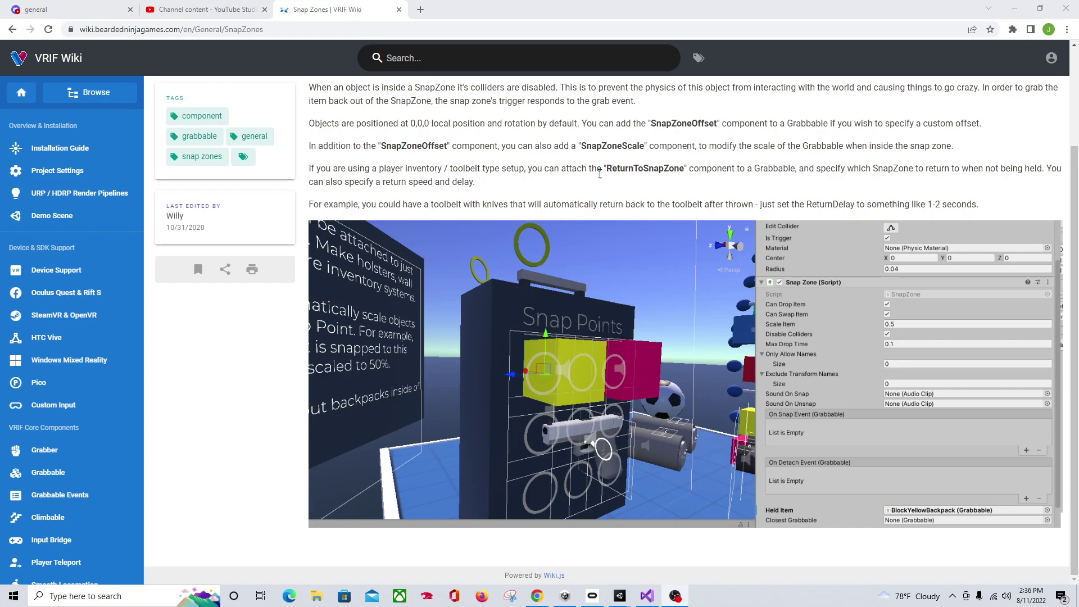
scroll(555, 144, "up", 2)
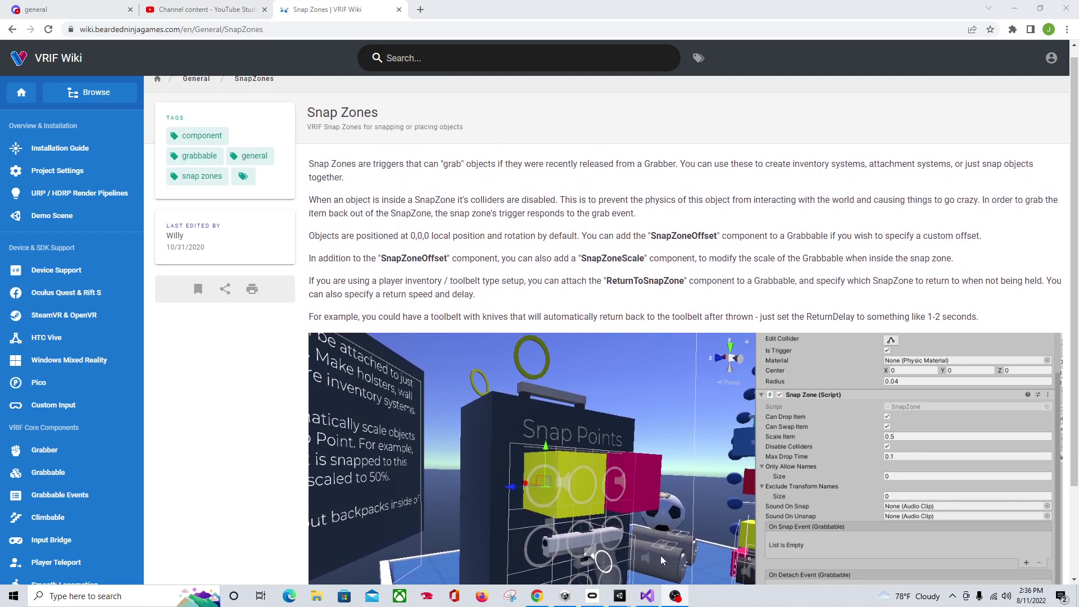
mouse_move(628, 599)
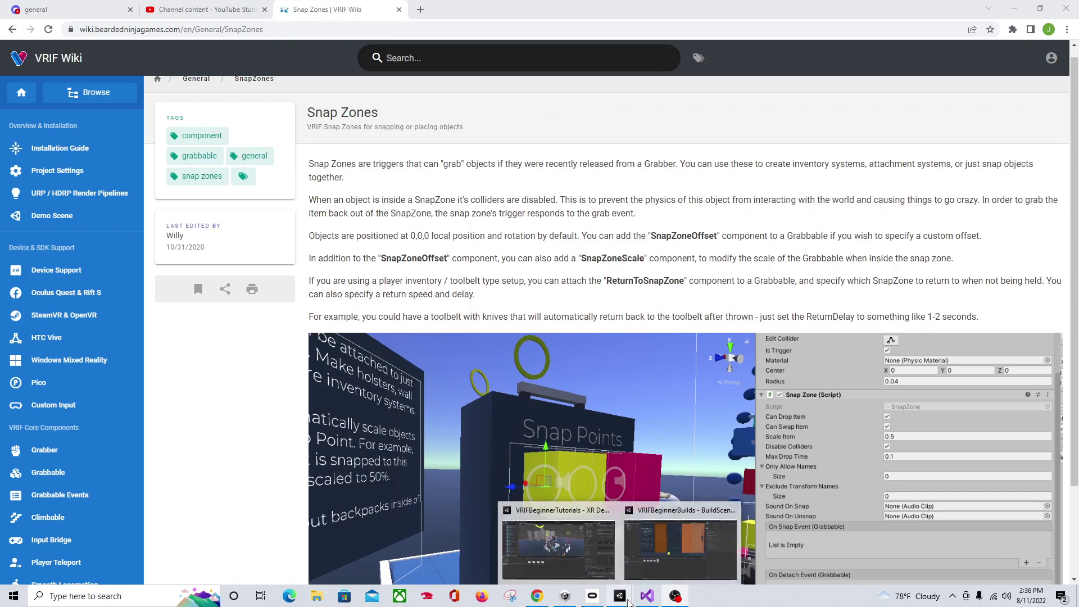
left_click(586, 567)
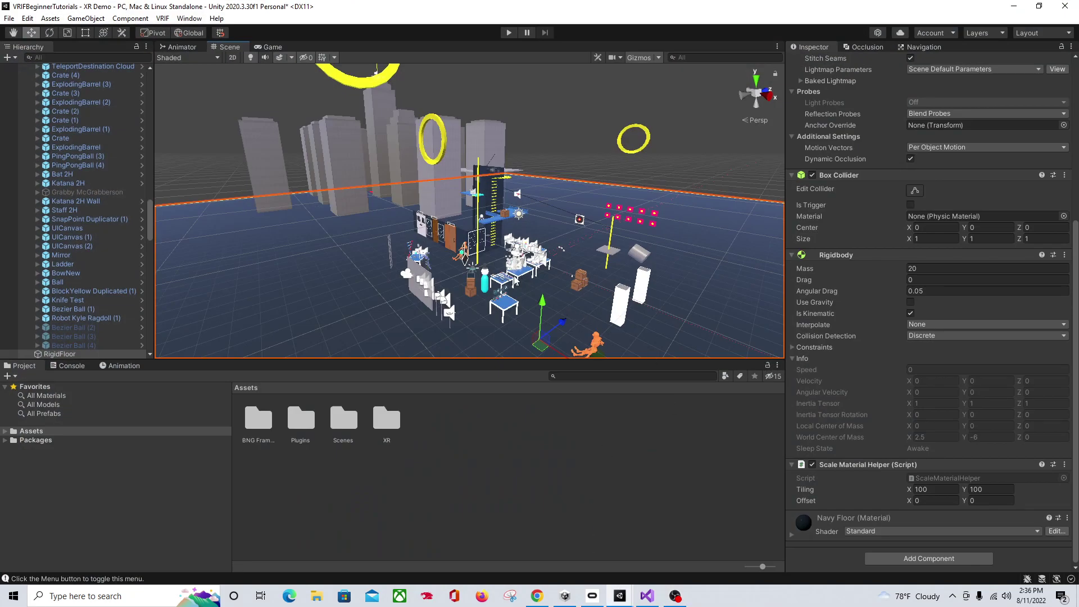
Deactivate the DoorLabels (3) text on the wall beside the door with handle.
scroll(515, 280, "up", 8)
scroll(513, 296, "up", 10)
right_click_drag(612, 312, 581, 310)
key("w")
scroll(586, 289, "down", 5)
middle_click_drag(585, 289, 549, 217)
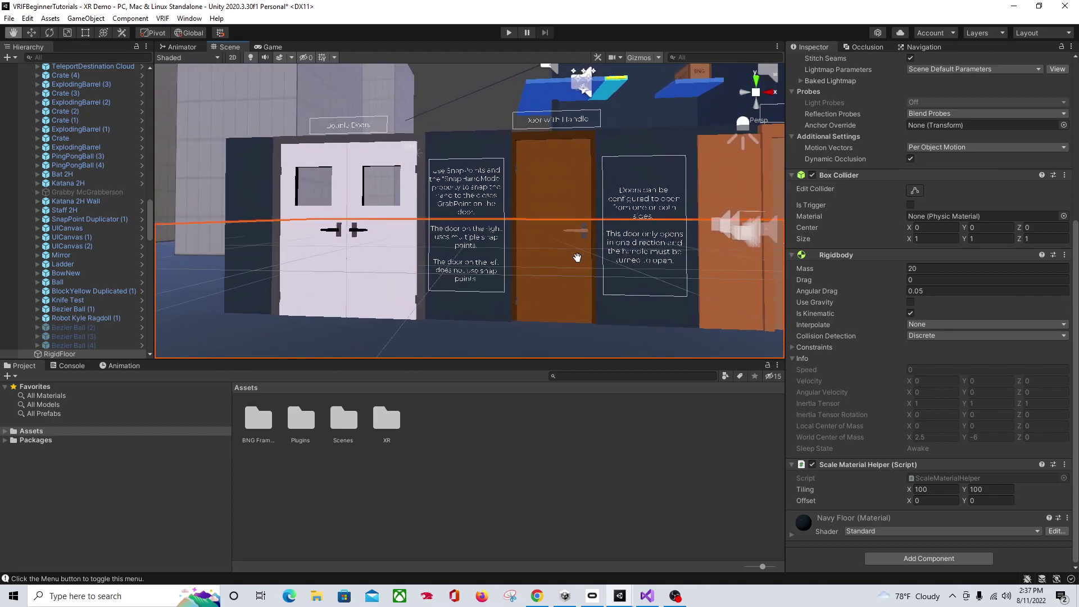
scroll(585, 257, "down", 5)
scroll(573, 197, "down", 2)
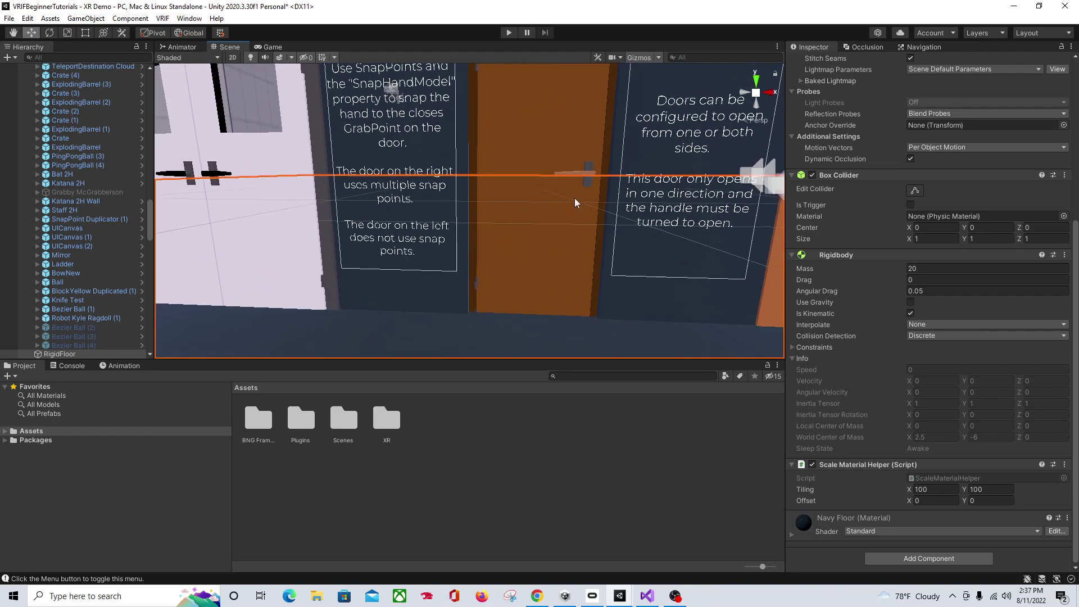
mouse_move(574, 193)
left_mouse_down("alt")
mouse_move(591, 225)
mouse_move(592, 178)
mouse_move(600, 227)
mouse_move(581, 187)
mouse_move(585, 150)
mouse_move(578, 176)
left_mouse_up("alt")
middle_click_drag(578, 176, 581, 186)
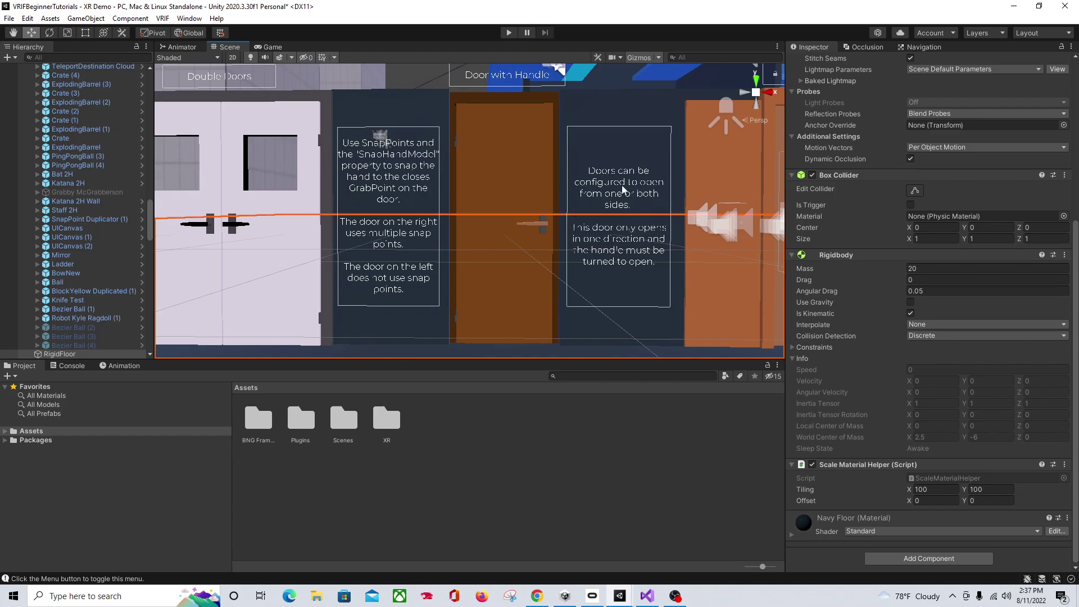
left_click_drag(629, 185, 609, 228, "alt")
left_click(591, 218)
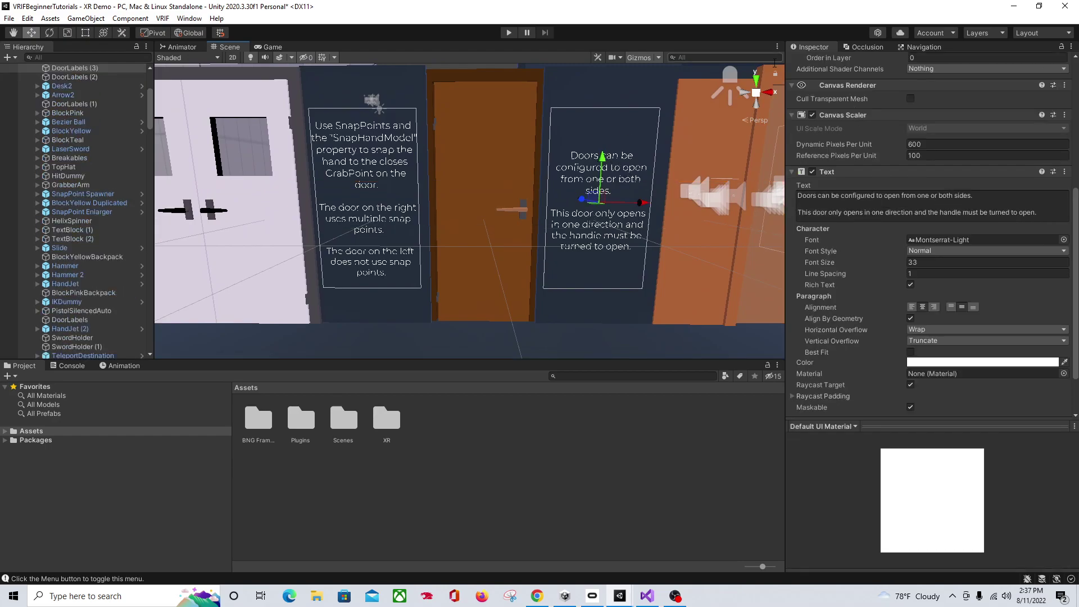
scroll(828, 134, "up", 5)
left_click(816, 62)
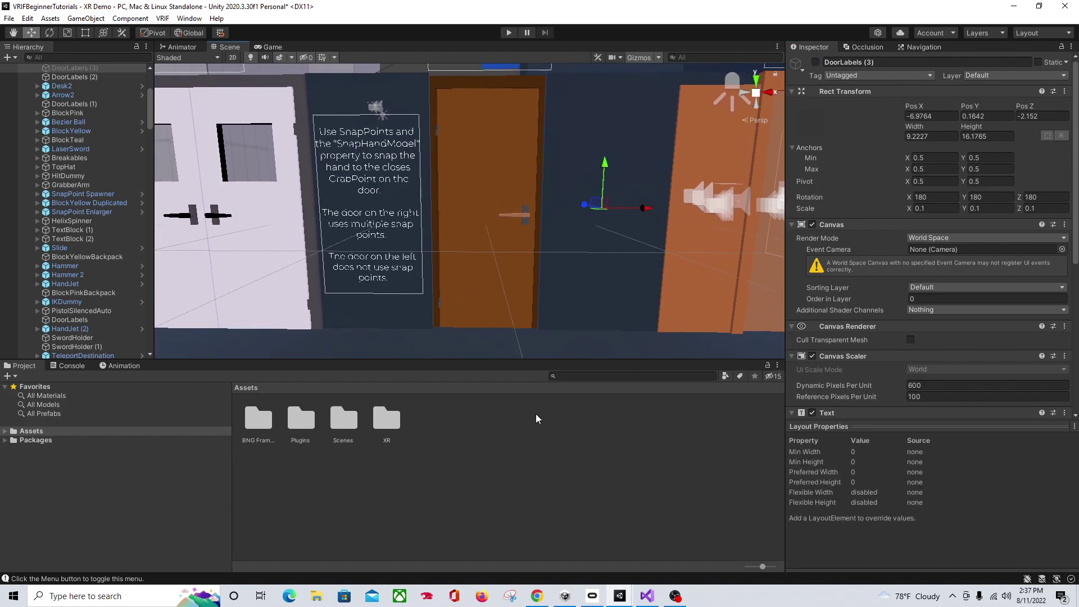
Find the SnapPoint prefab in the BNG Framework Prefabs folder by searching for "snap" and place it on the wall beside the door with handle.
left_click(262, 434)
double_click(262, 434)
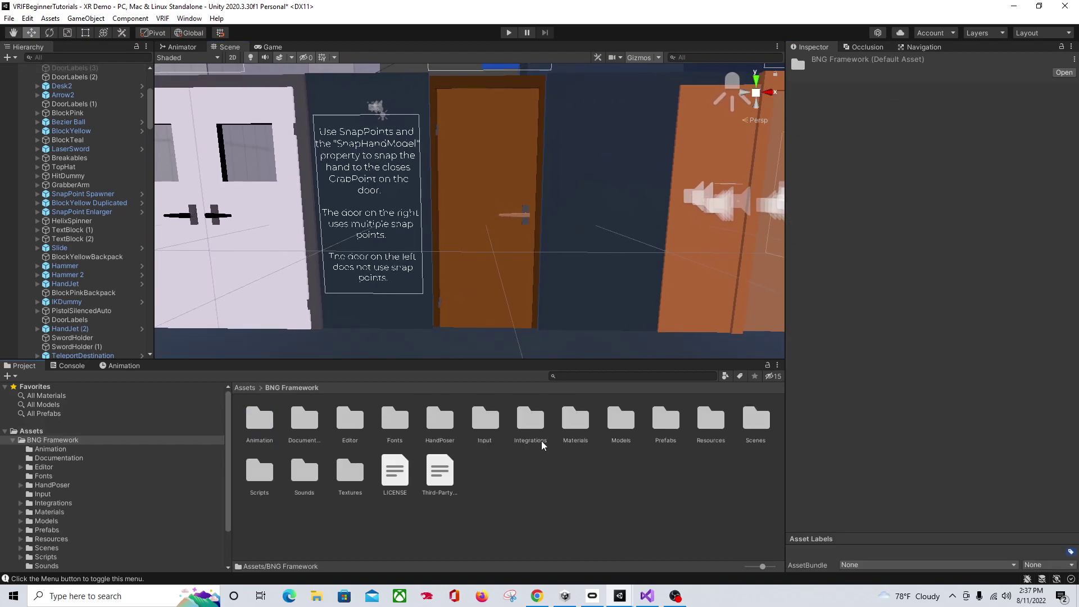
left_click(667, 428)
double_click(668, 428)
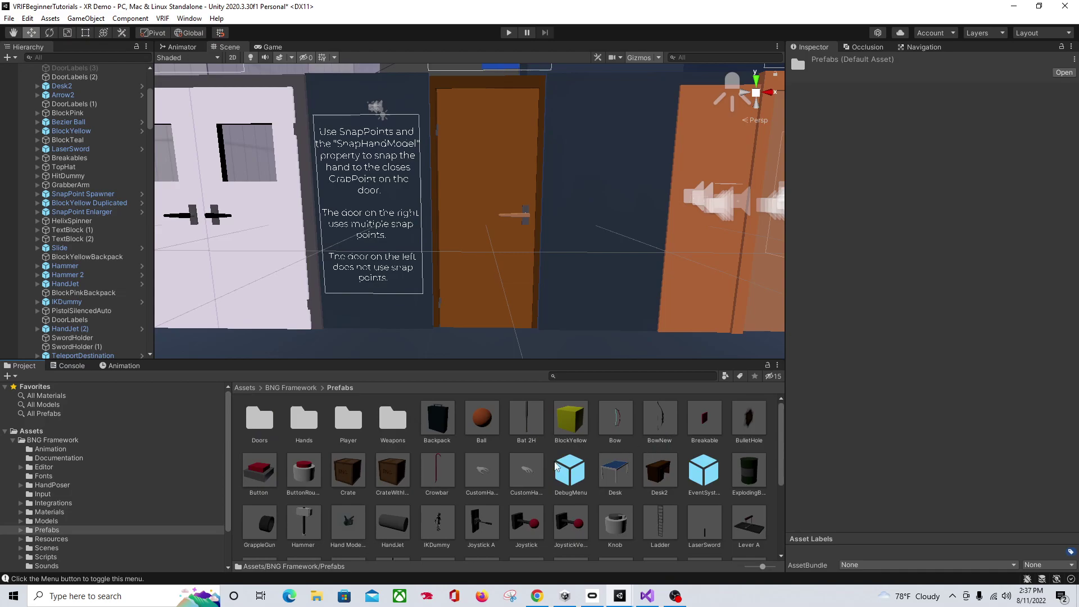
left_click(641, 378)
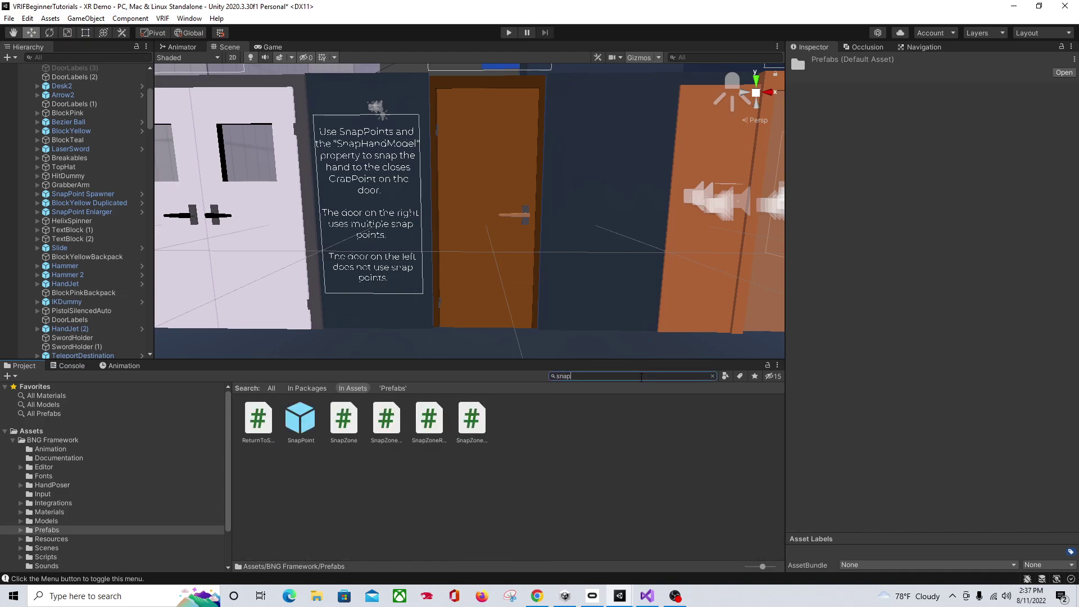
left_click_drag(301, 419, 606, 224)
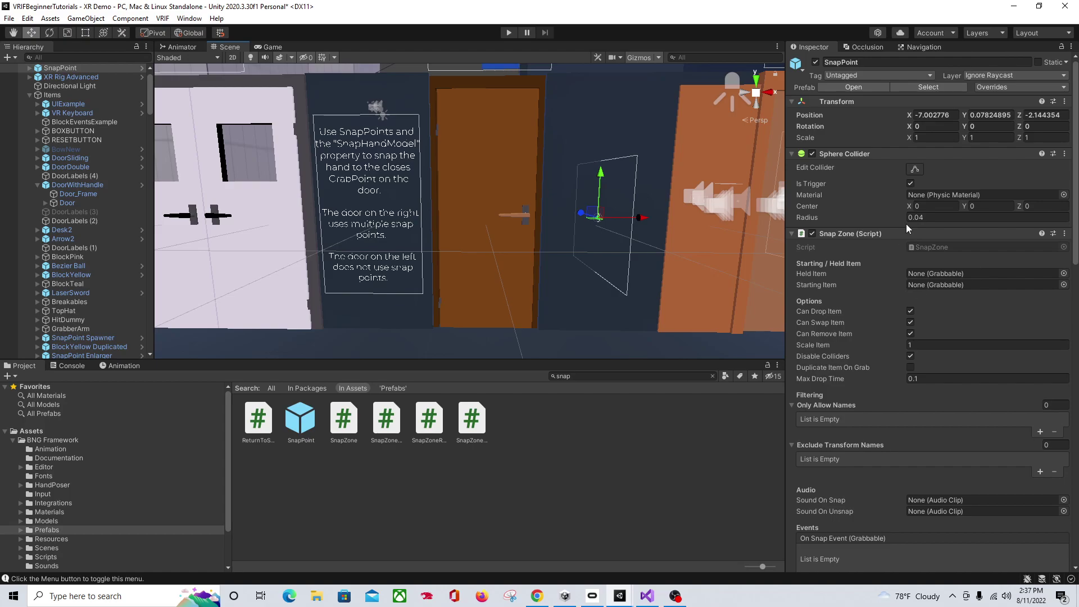
Set the SnapPoint's Y rotation to 90 and move it beside the door handle, to about X -7.298, Y 0.121, Z -2.217.
left_click(981, 127)
type("90")
left_click_drag(594, 281, 697, 289, "alt")
left_click_drag(484, 200, 490, 204)
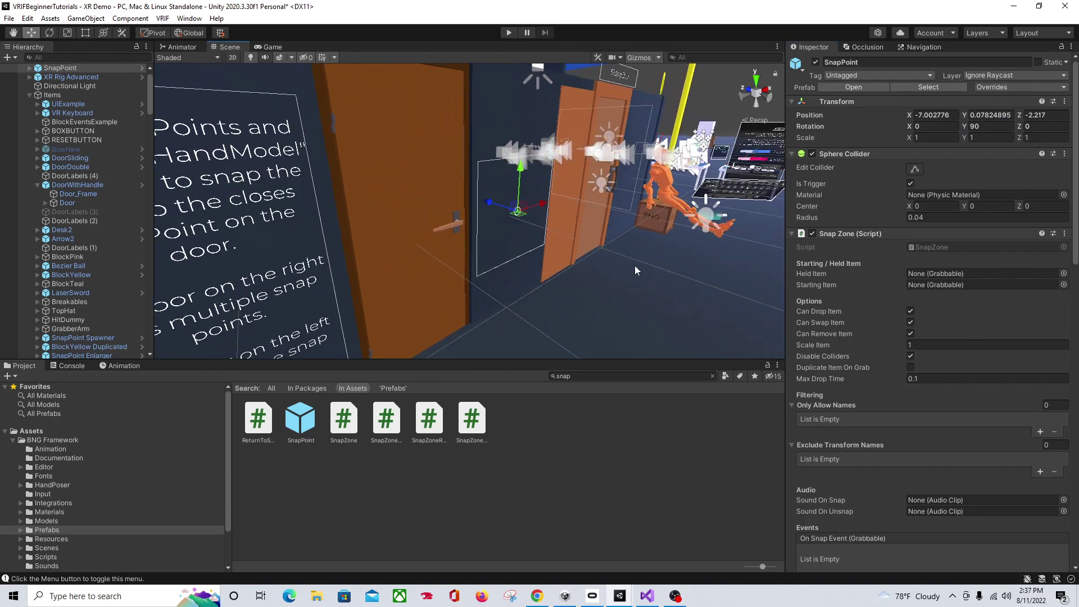
left_click_drag(546, 205, 503, 174)
left_click_drag(569, 238, 338, 180, "alt")
scroll(338, 180, "up", 4)
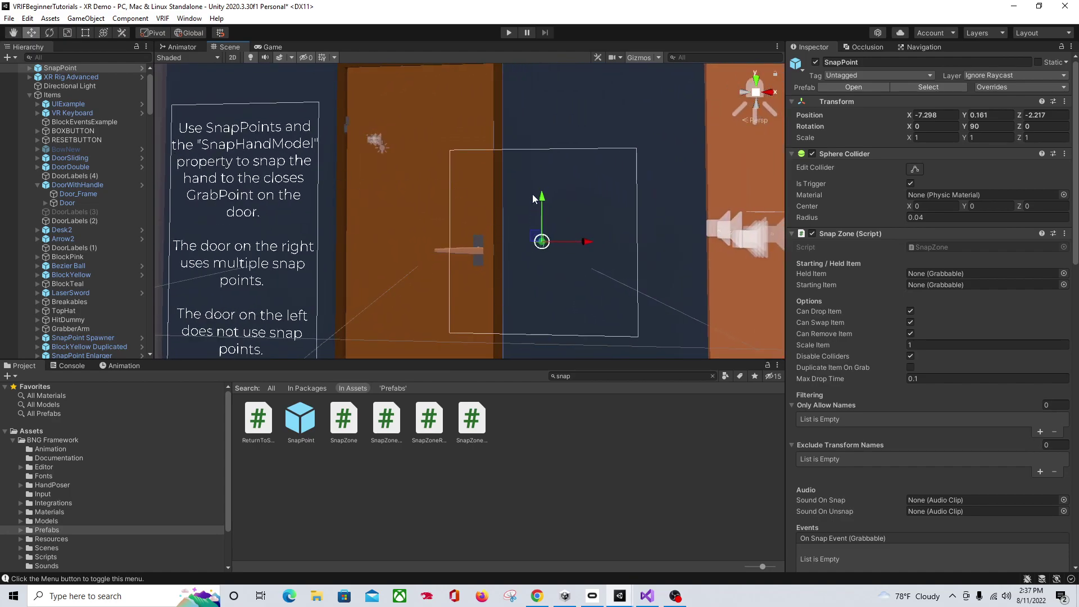
left_click_drag(542, 203, 542, 210)
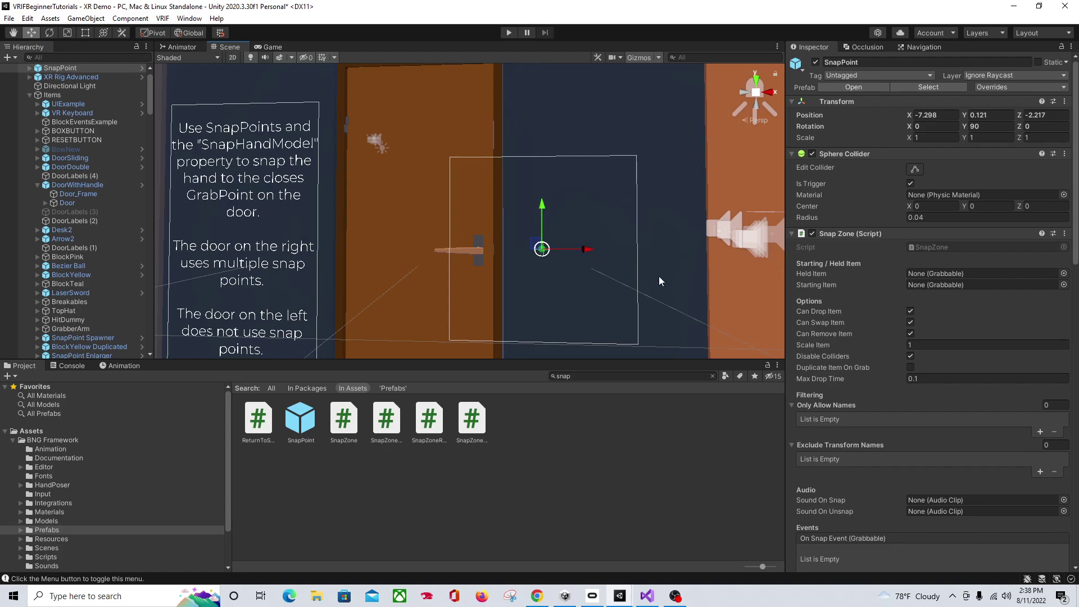
Try a Scale Item of .5 on the SnapPoint's Snap Zone and restore it to 1.
mouse_move(810, 277)
mouse_move(825, 311)
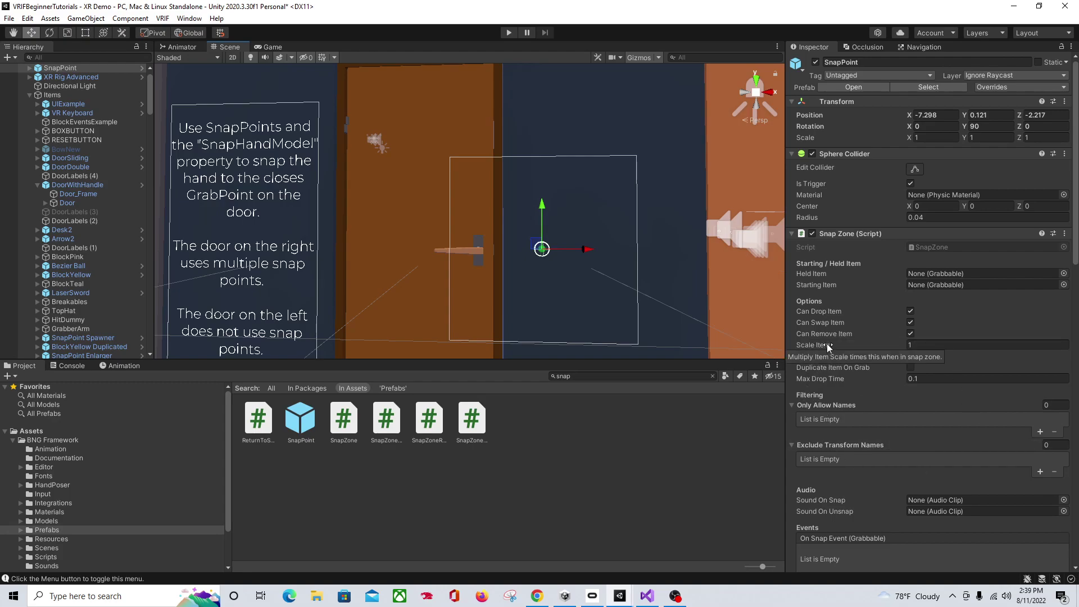
left_click(917, 345)
type(".5")
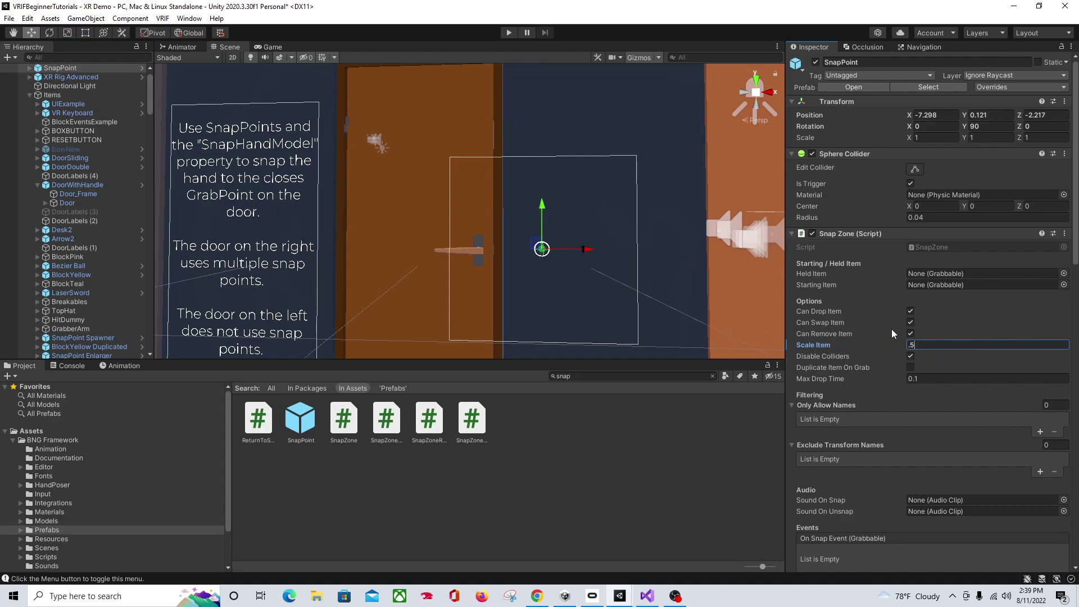
key("BackSpace")
key("BackSpace")
type("1")
Review the SnapPoint's drop time, filtering, audio and snap/detach event settings in the Snap Zone component.
mouse_move(844, 382)
scroll(926, 423, "down", 3)
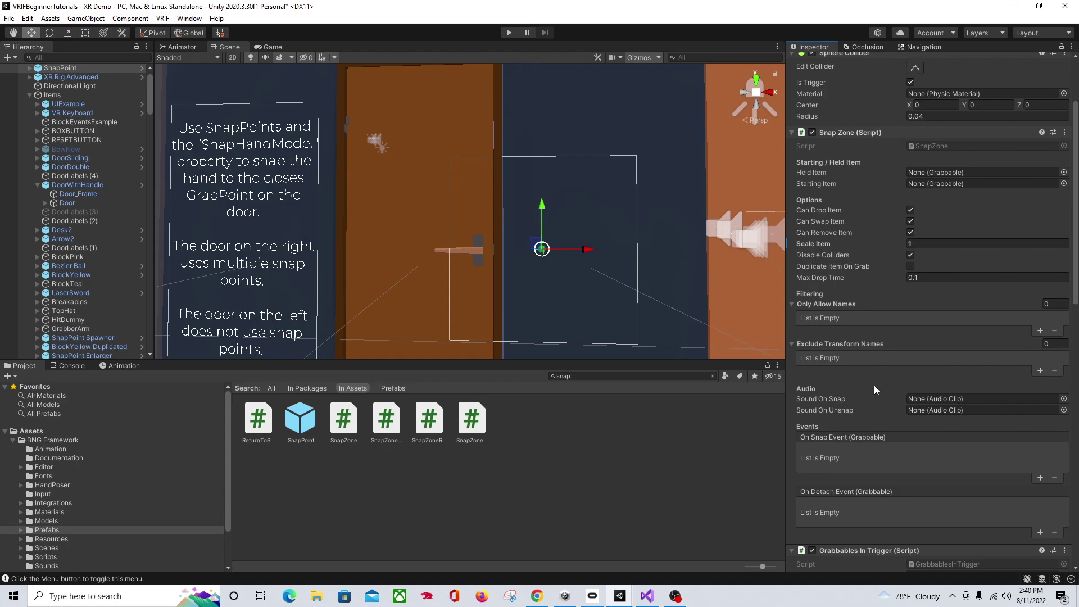
scroll(865, 377, "down", 3)
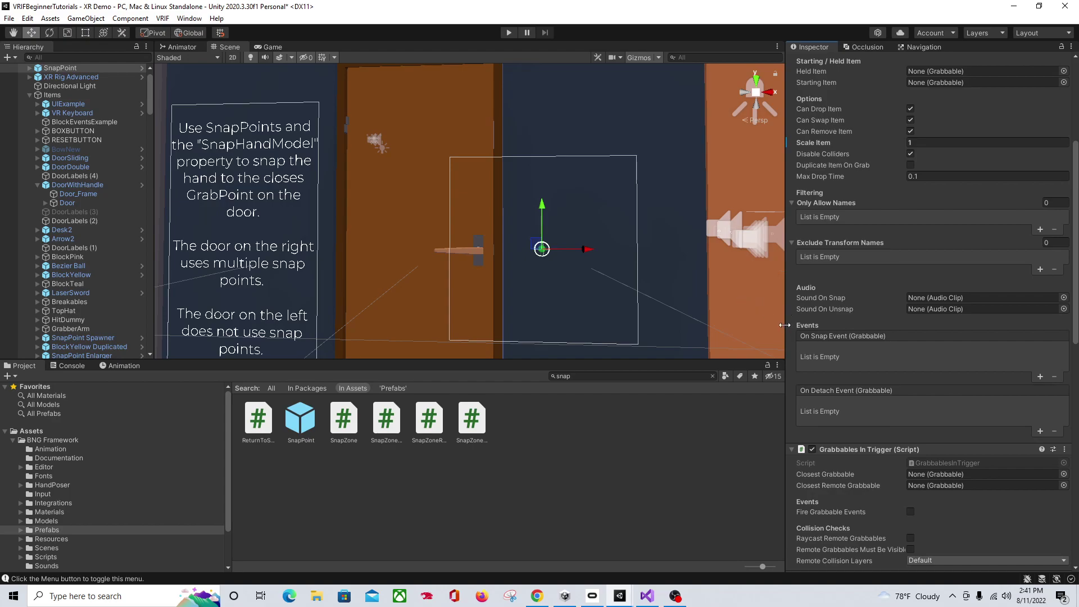
Select the Door object inside DoorWithHandle and switch its Door Helper's Door Is Locked option off and back on.
left_click(400, 234)
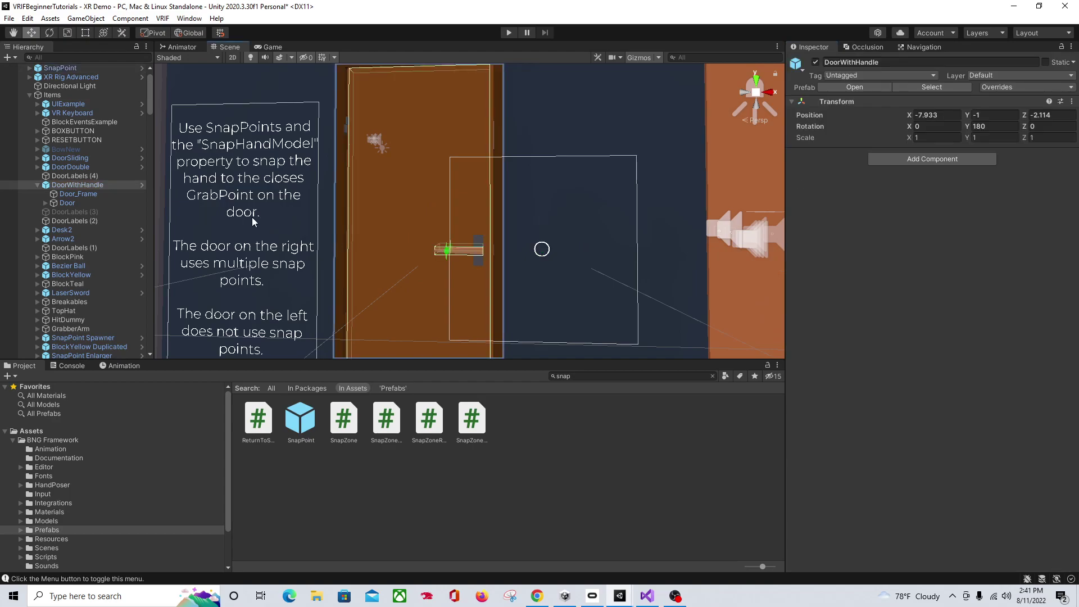
left_click(69, 204)
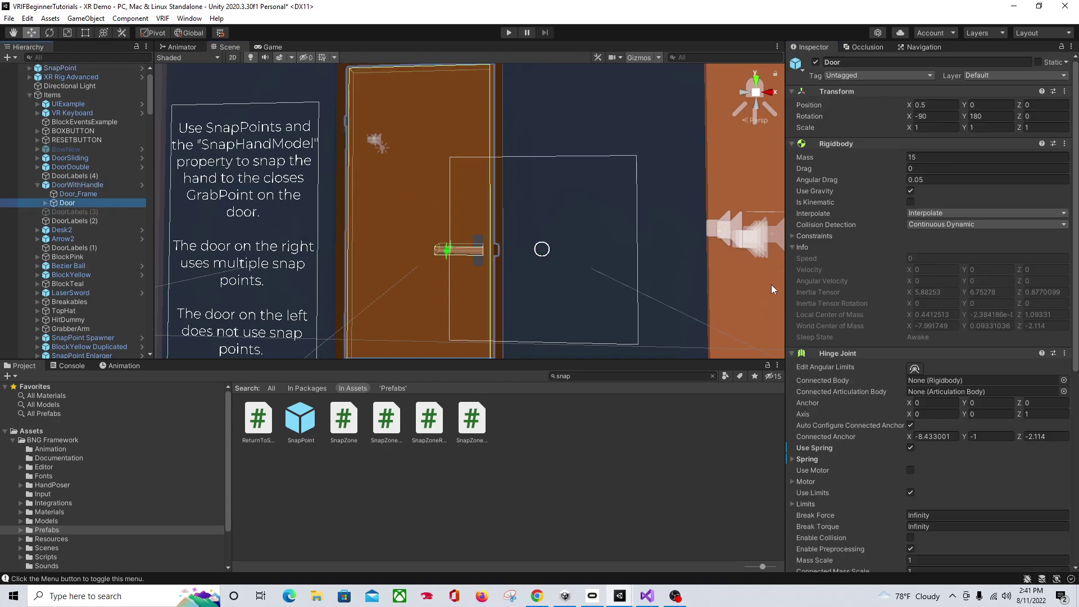
scroll(847, 289, "down", 10)
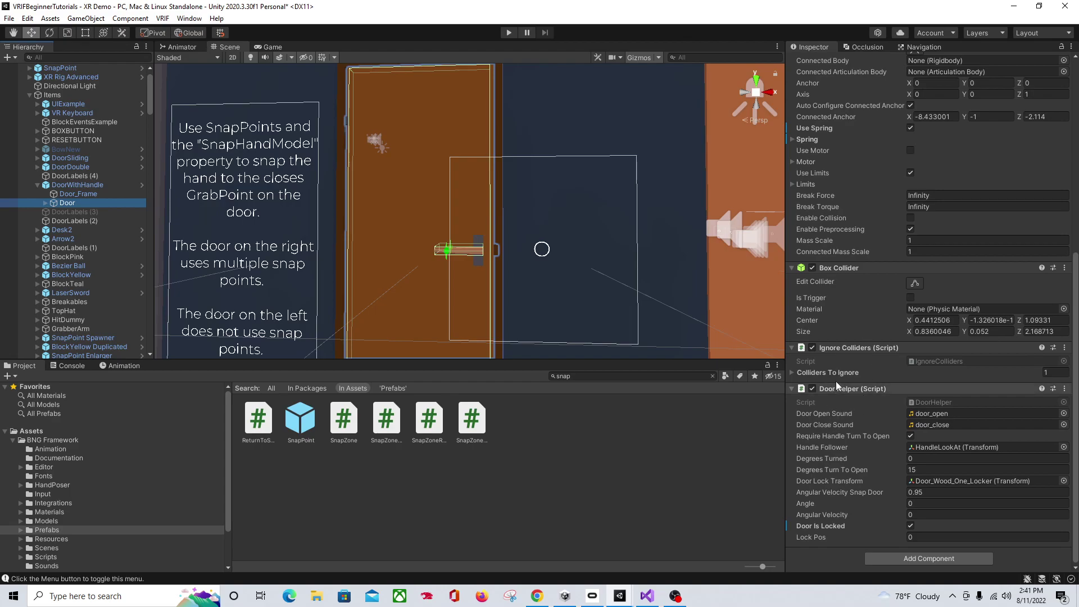
left_click(910, 526)
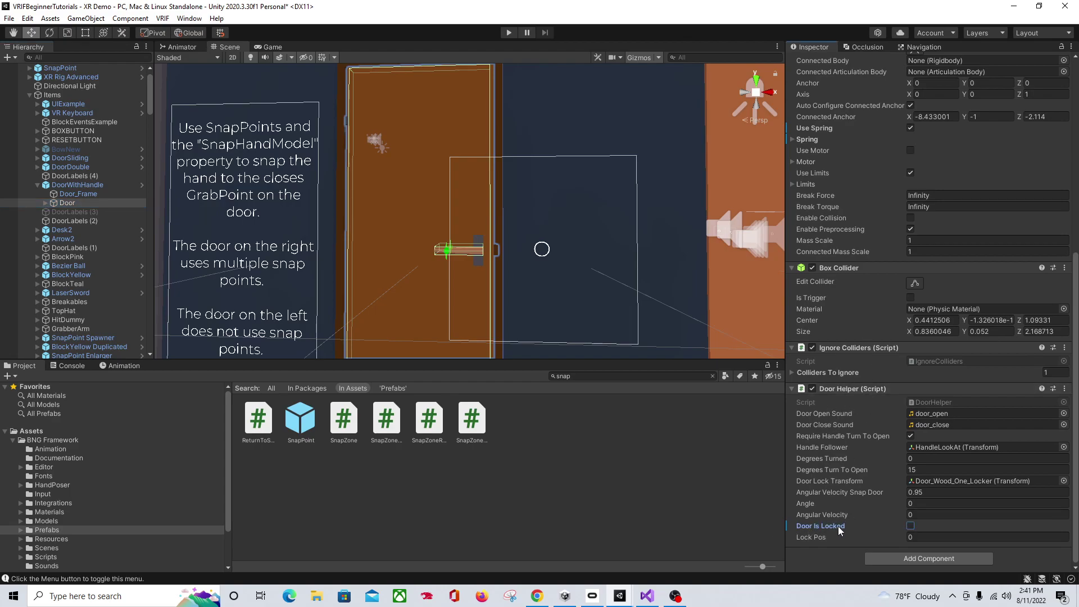
mouse_move(848, 527)
Clear the project search, create a C# script named DoorLock in the Assets folder, and open it in Visual Studio.
left_click(712, 377)
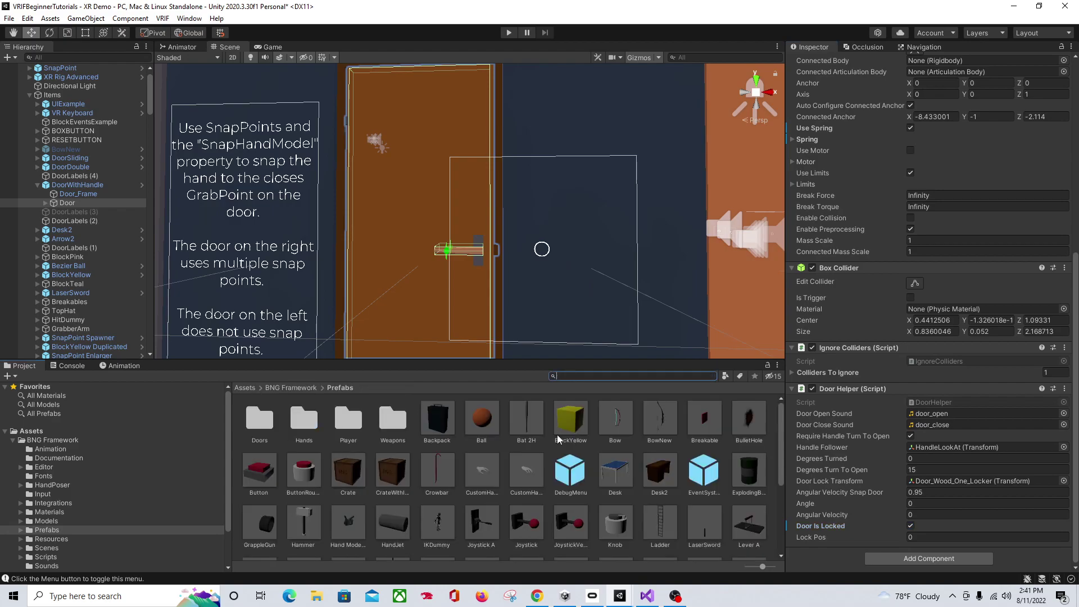
left_click(247, 389)
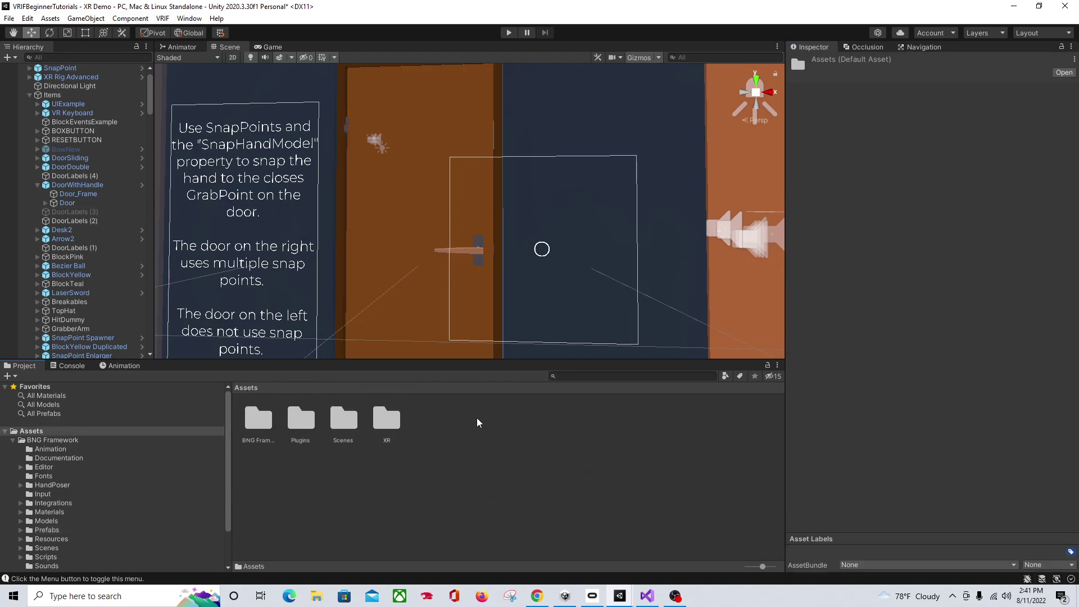
right_click(477, 425)
mouse_move(606, 116)
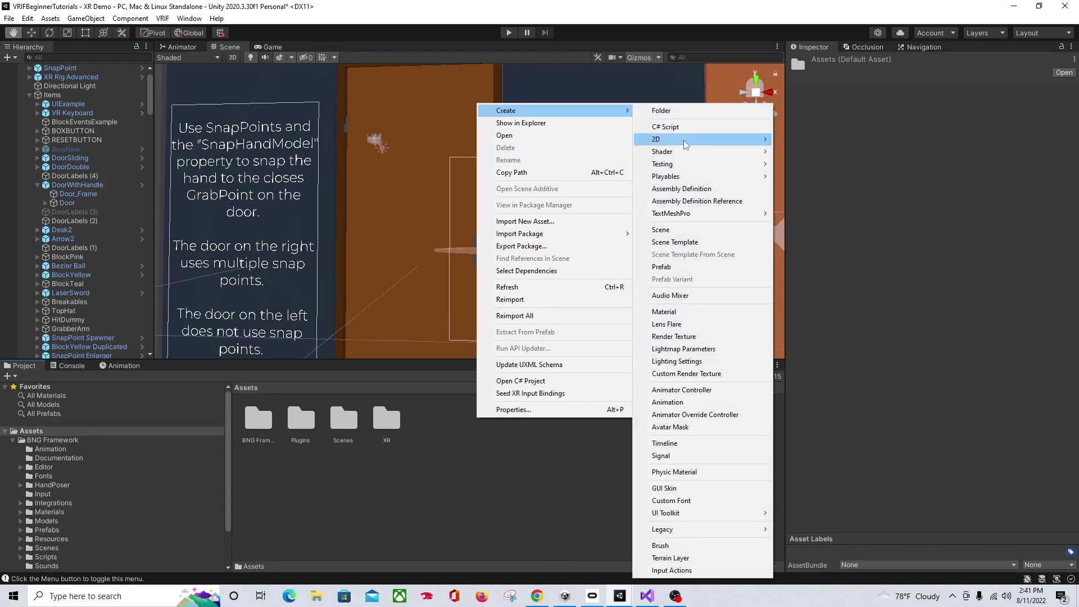
left_click(691, 126)
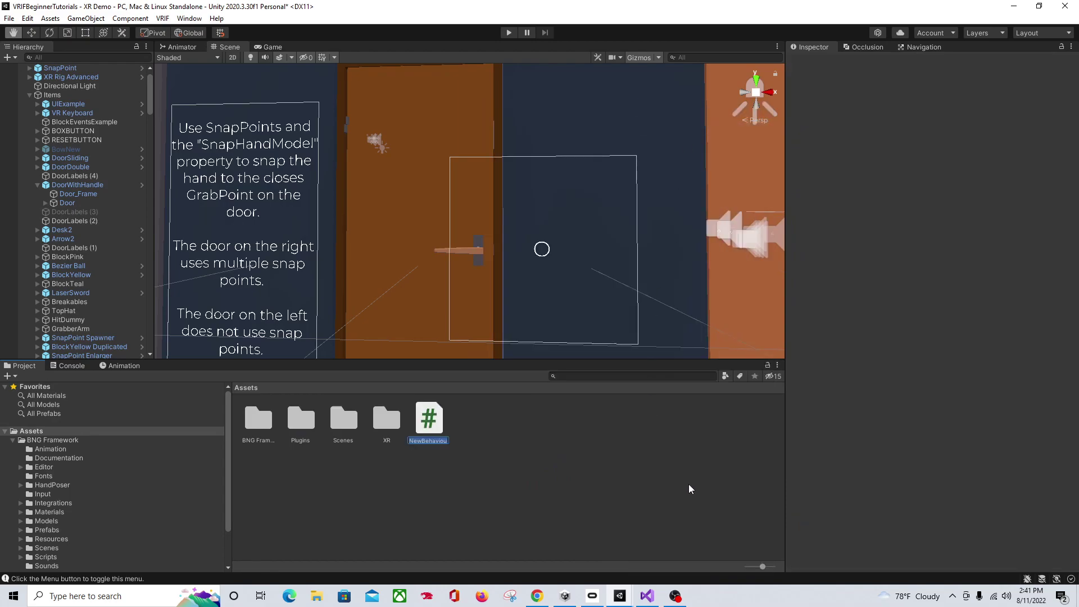
type("door")
key("Return")
key("Return")
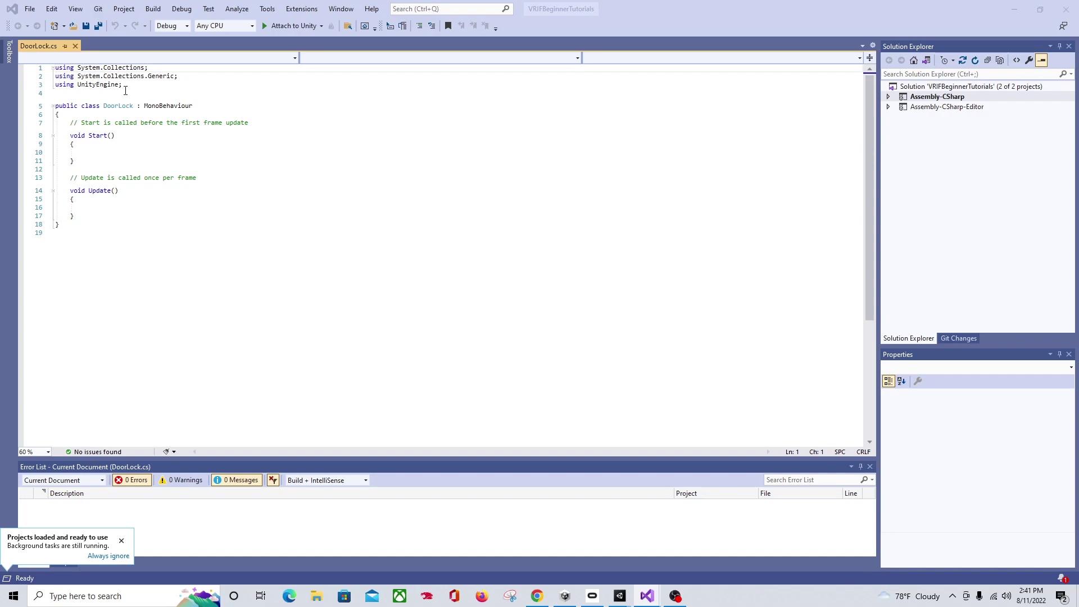
Add the directive "using BNG;" below the UnityEngine import in the DoorLock script.
left_click(164, 88)
key("Return")
type("using ")
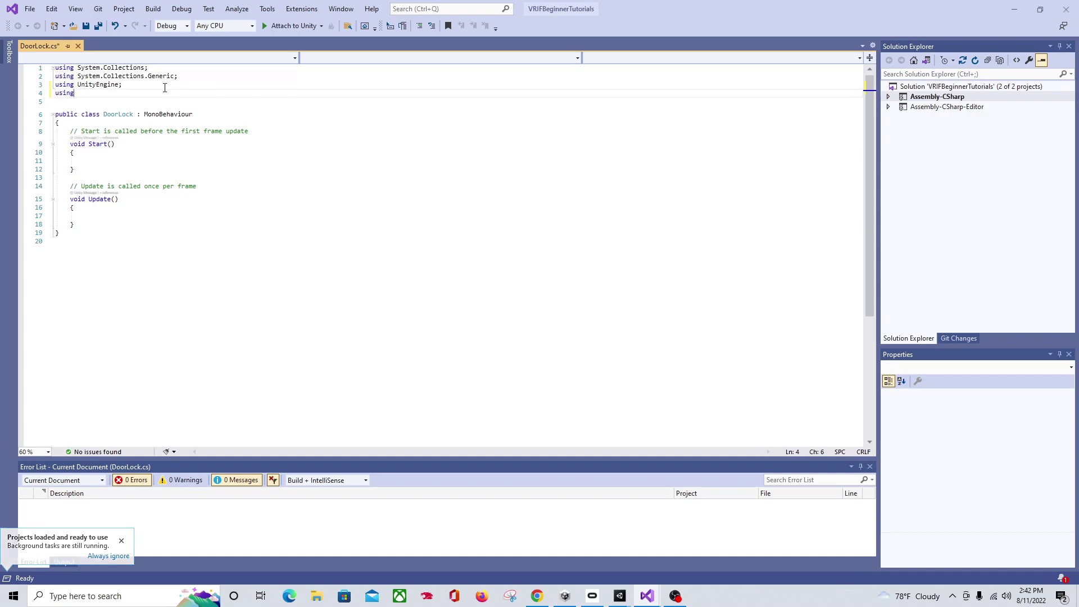
type("BNG;")
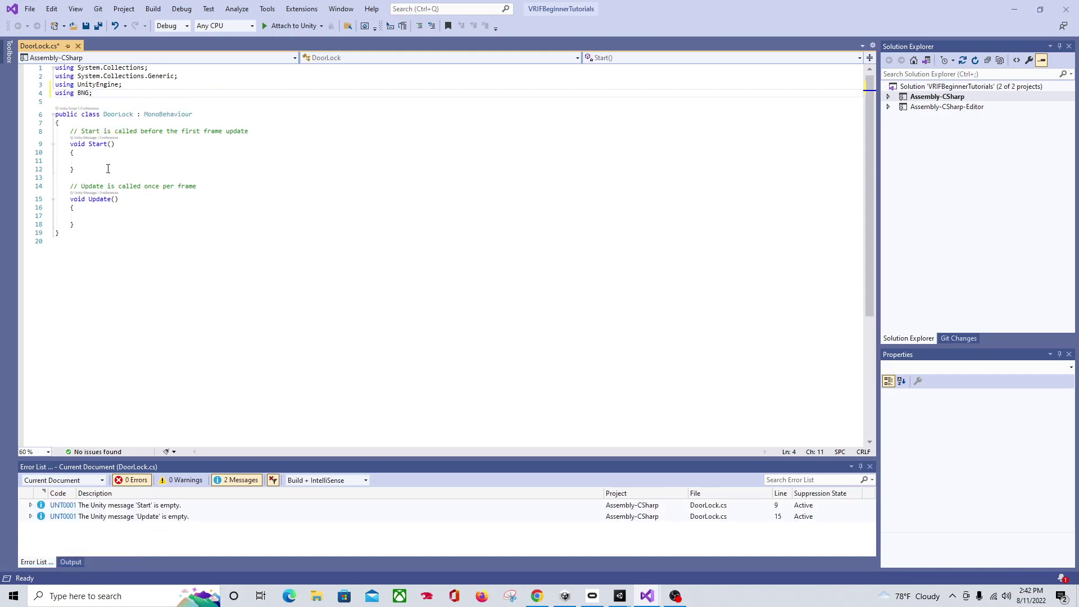
Declare the field "private DoorHelper door;" at the start of the DoorLock class, above the Start method.
left_click(68, 131)
key("Return")
key("Return")
key("Up")
key("Up")
type("privat")
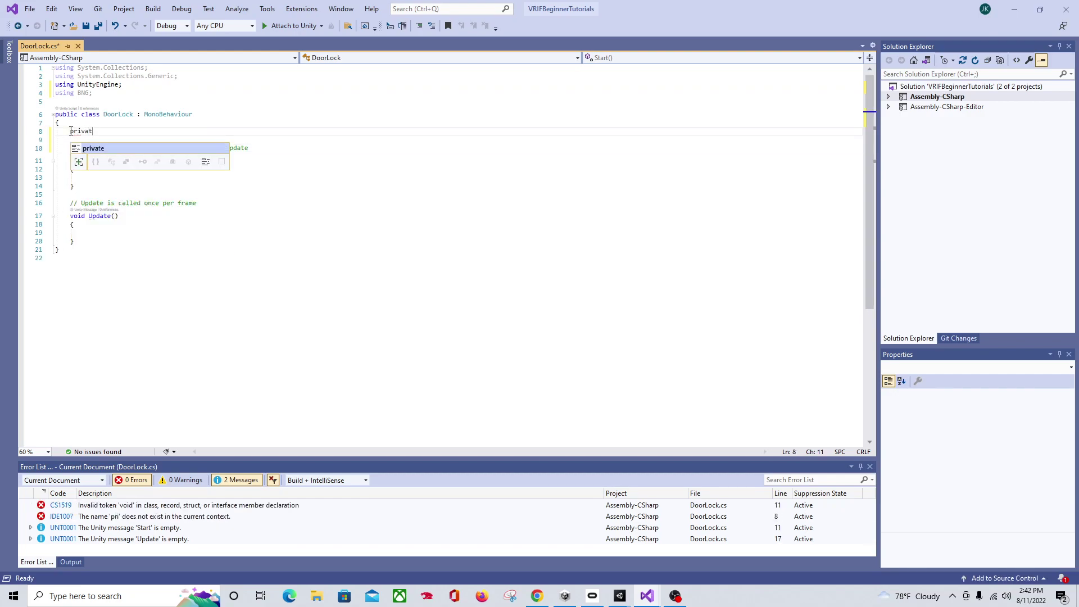
type("e D")
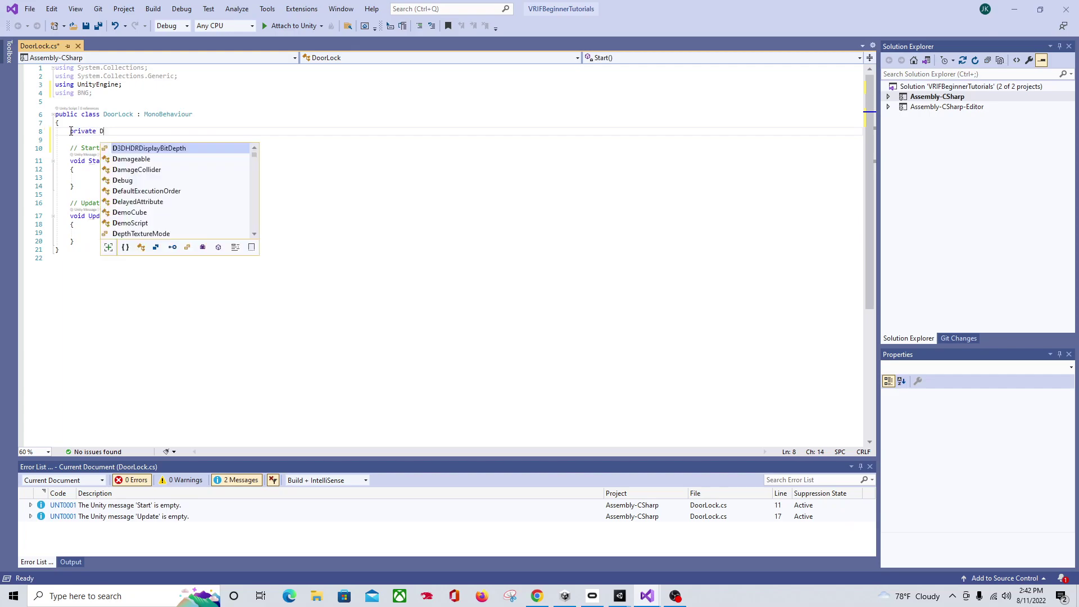
type("oorHelper door")
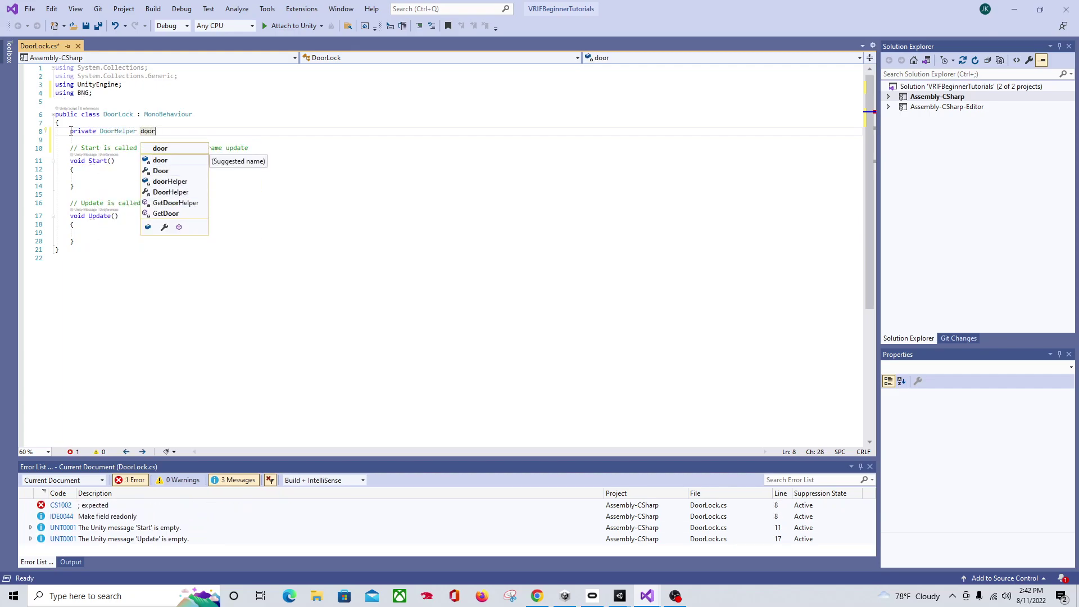
type(";")
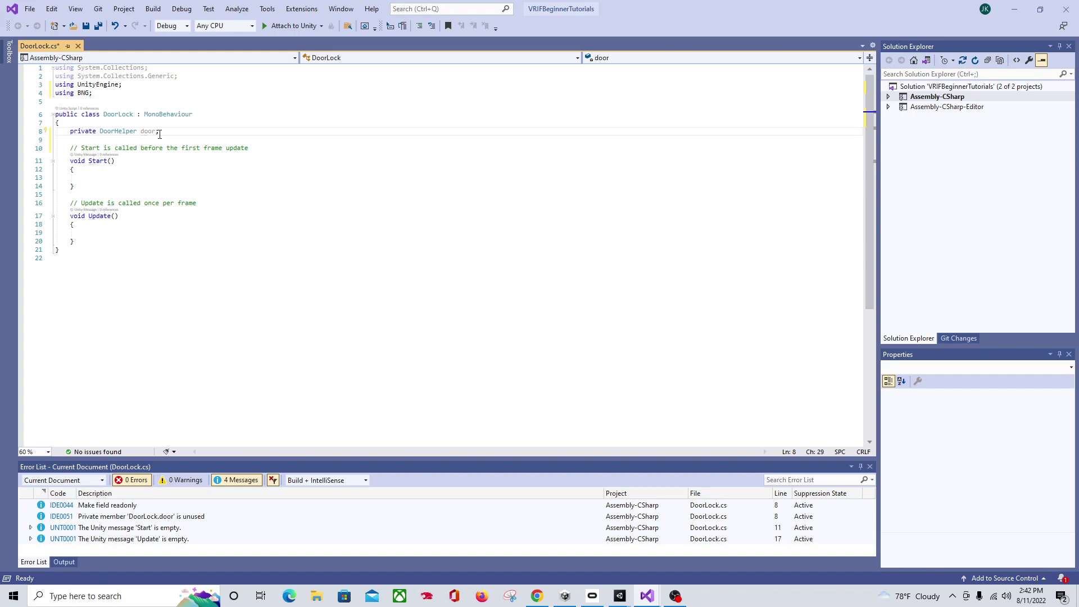
In the Start method, assign the field with "door = GetComponent<DoorHelper>();".
left_click(112, 178)
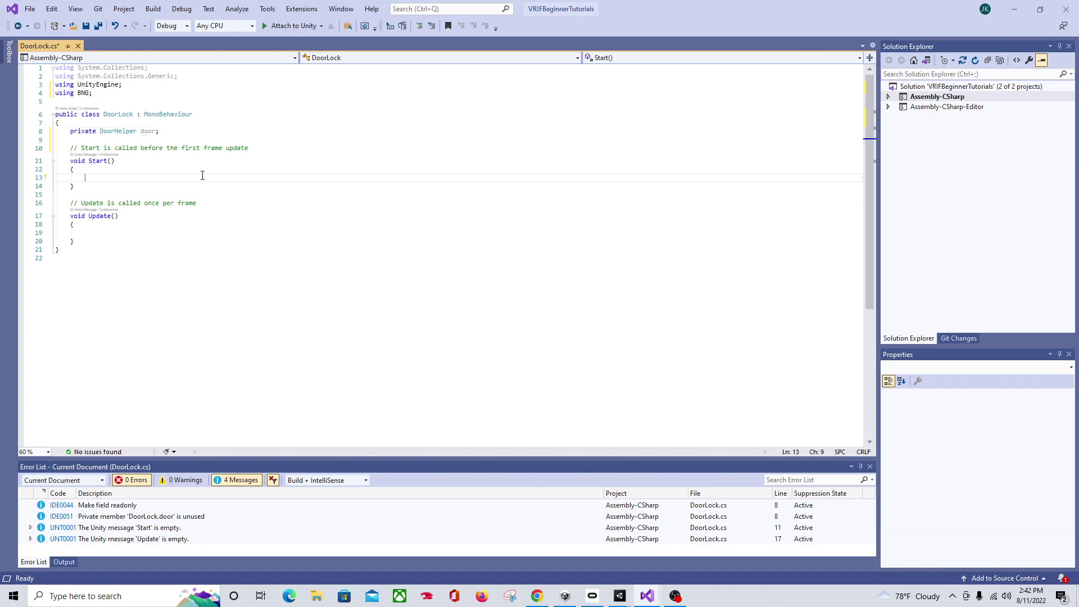
type("door = Get")
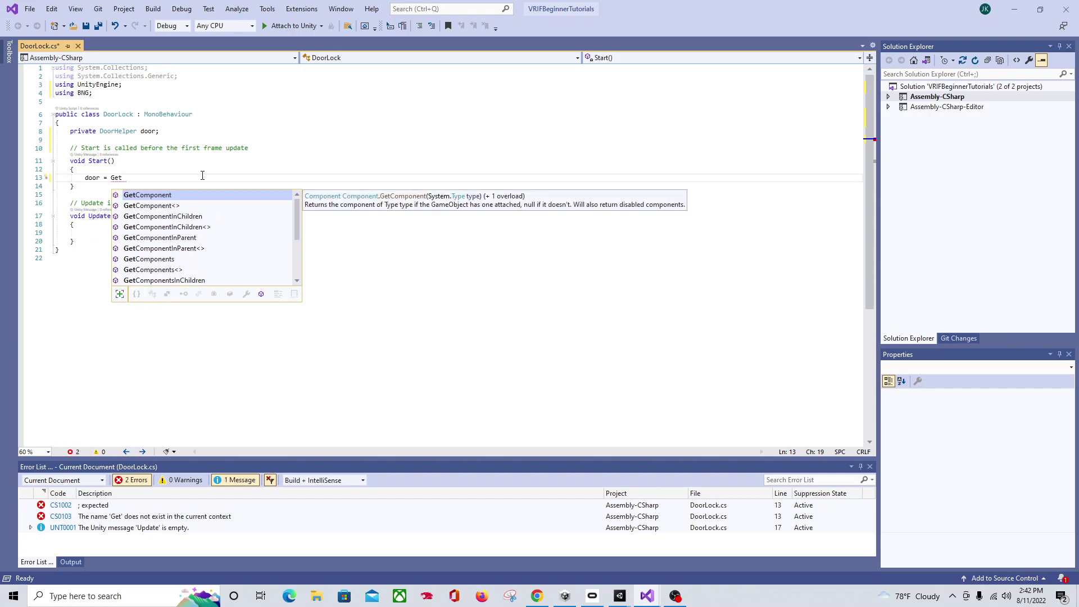
type("Component<Door")
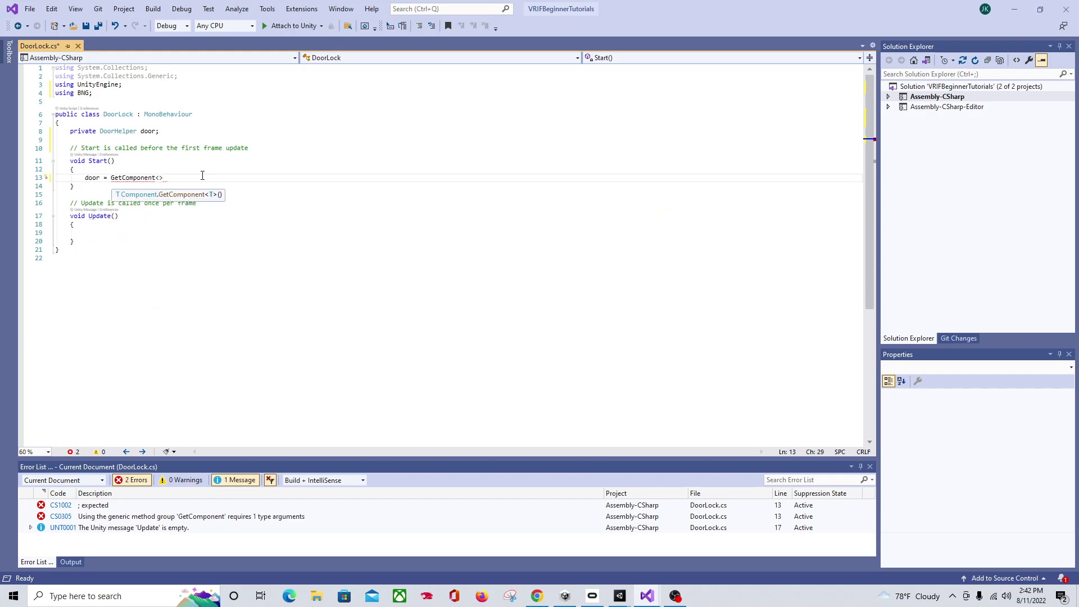
type("Helper>")
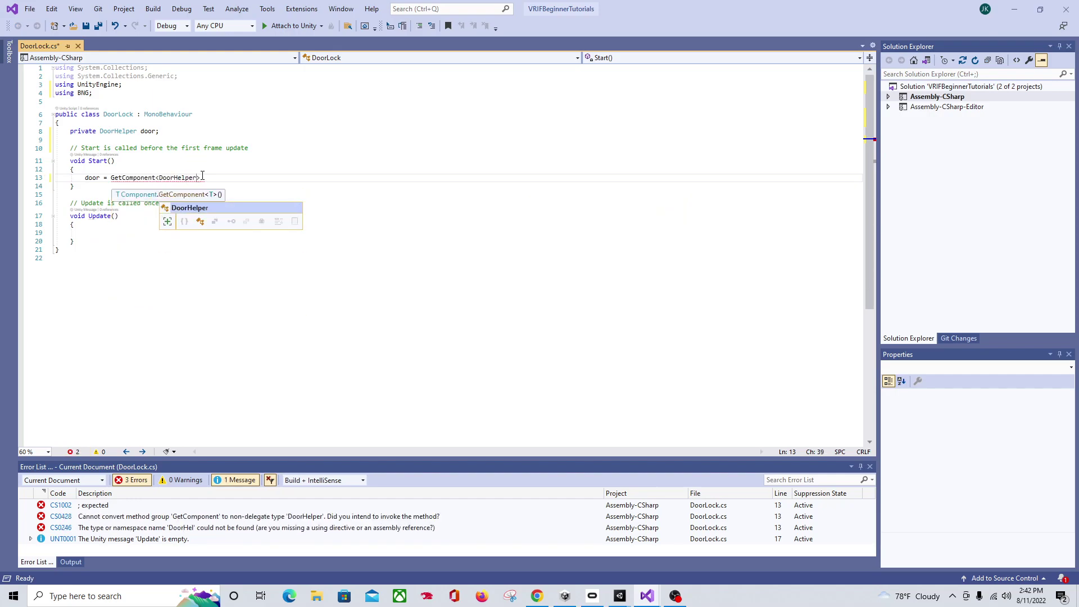
type("();")
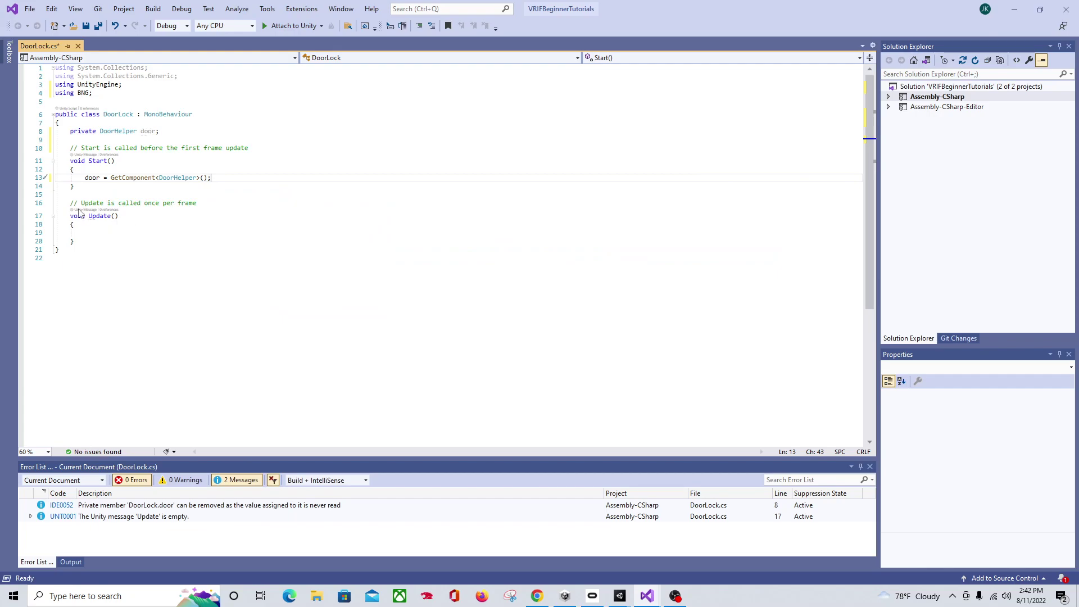
Replace the Update method and its comment with an empty "public void Unlock()" method.
left_click_drag(71, 203, 96, 241)
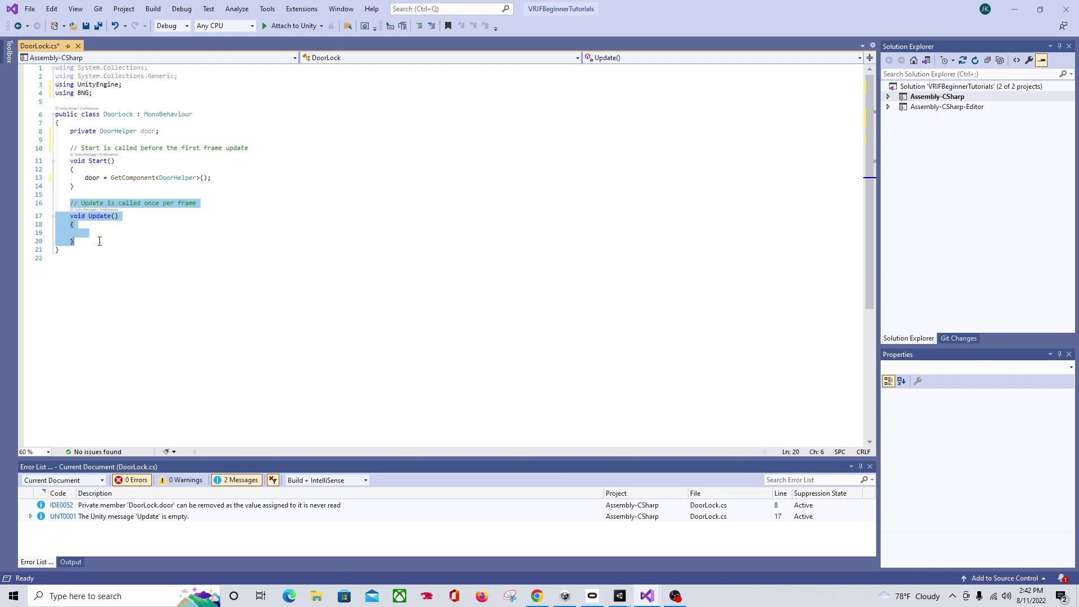
key("Delete")
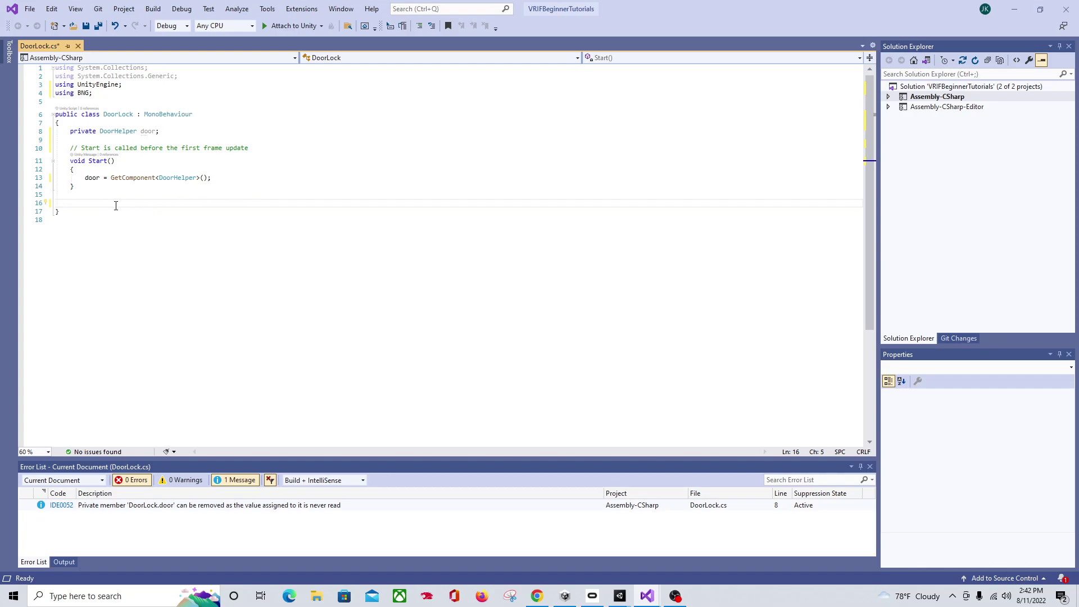
type("public ")
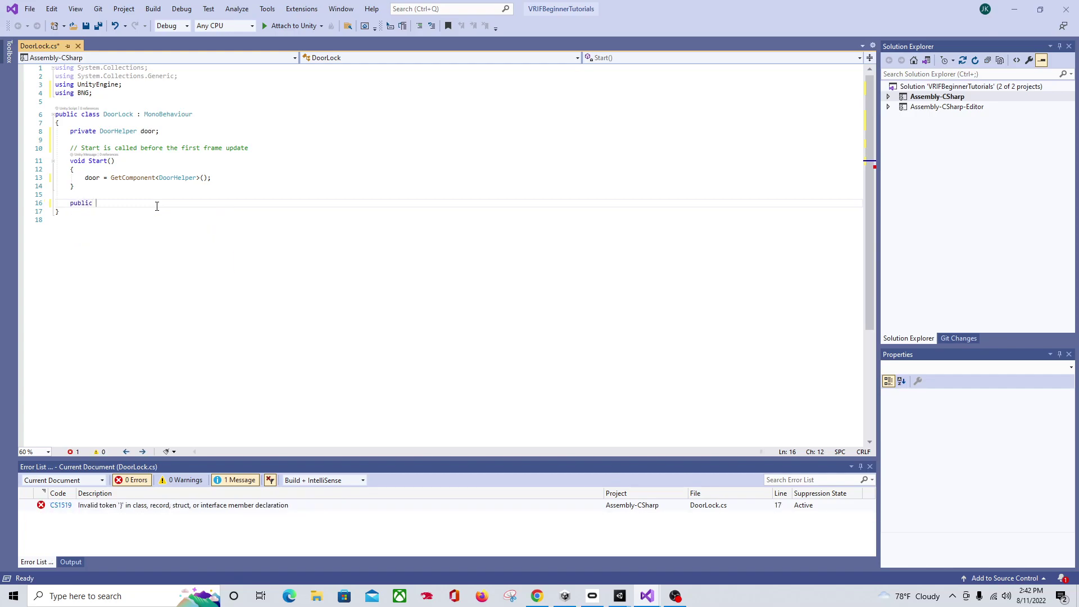
type("void Un")
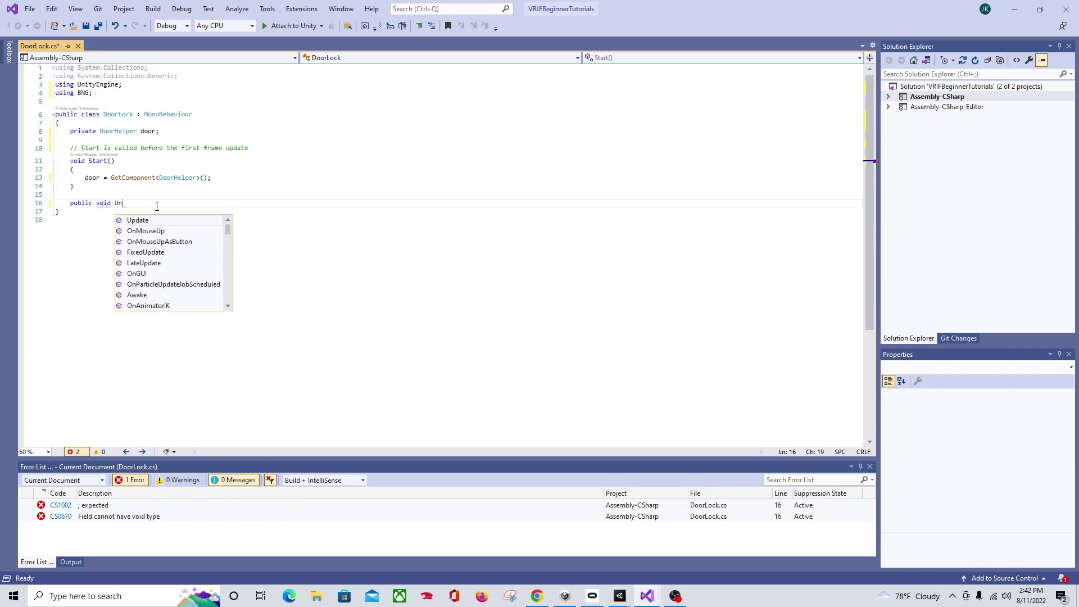
type("lock()")
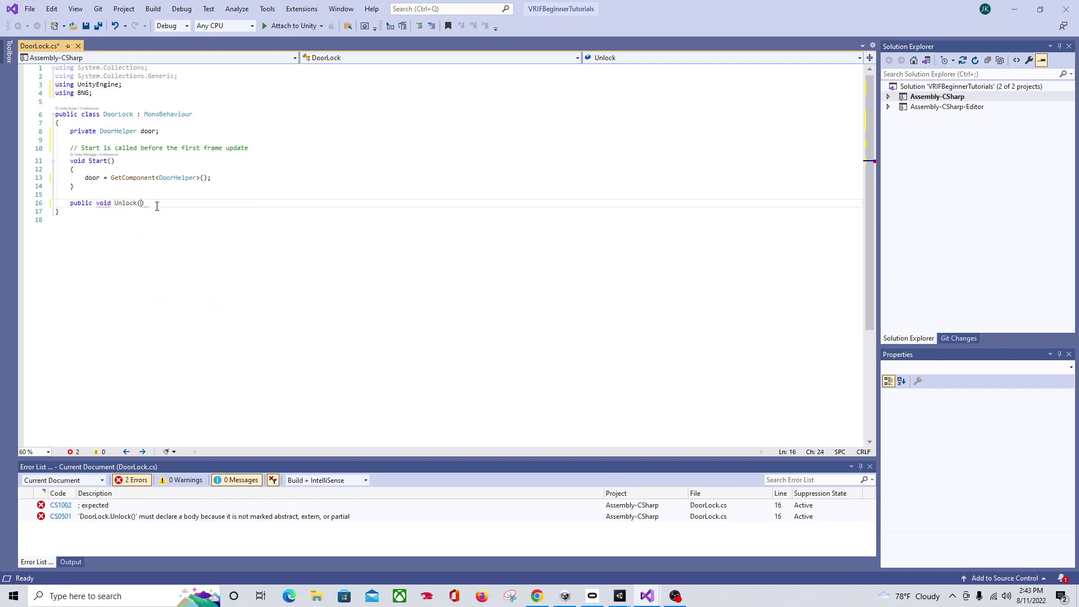
key("Return")
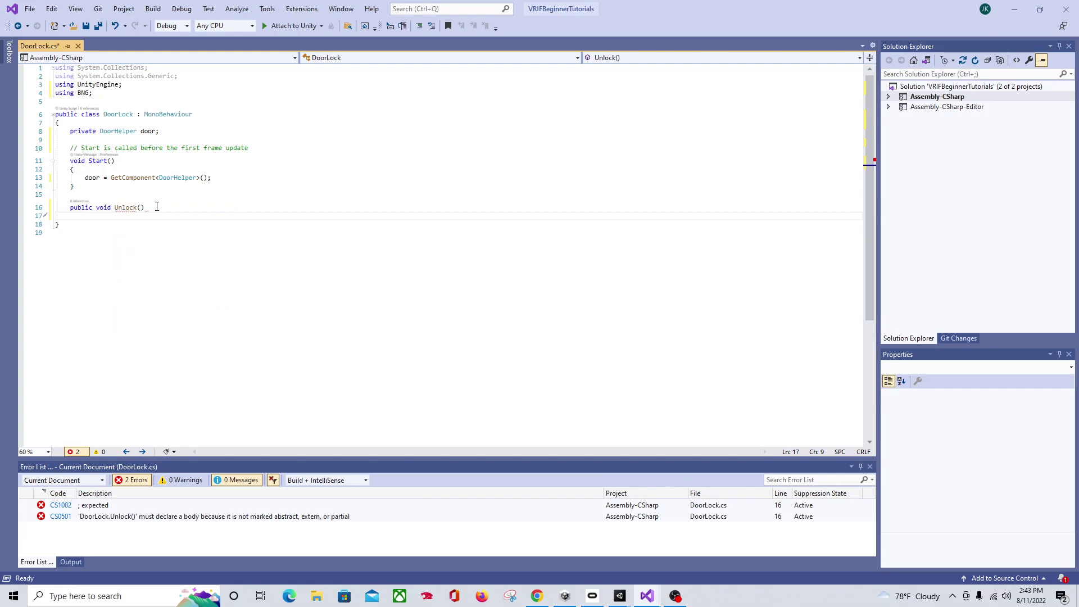
type("{")
key("Return")
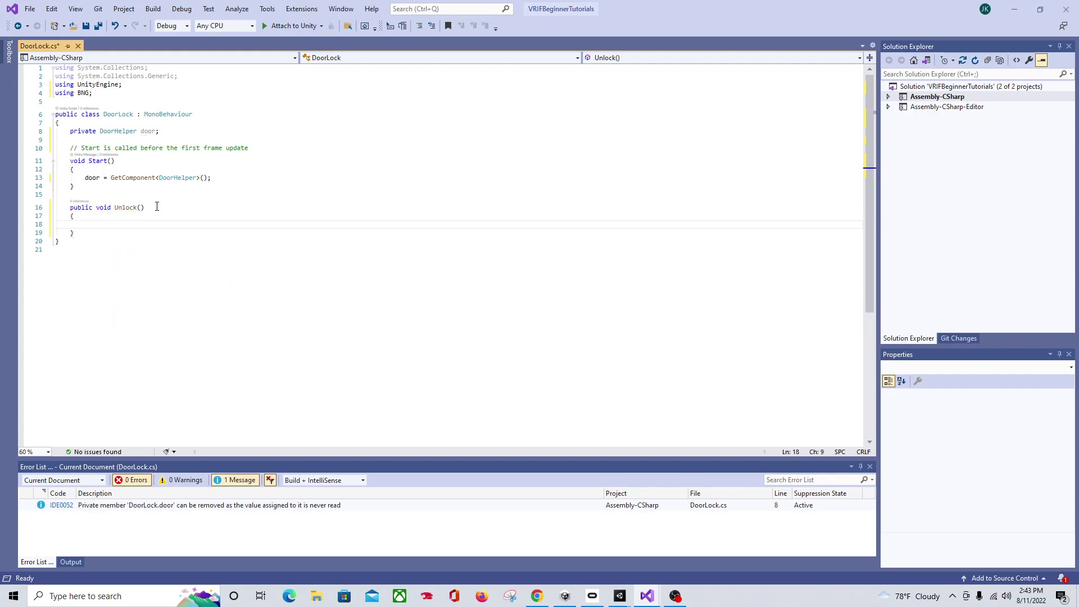
Add the statement "door.DoorIsLocked = false;" to the body of the Unlock method.
type("door.")
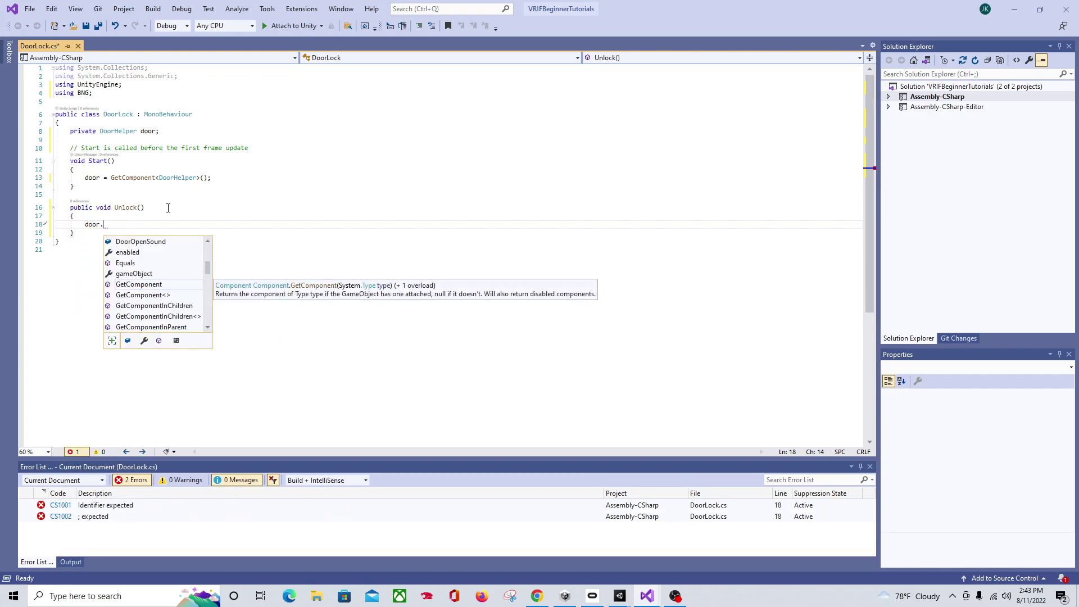
type("Door")
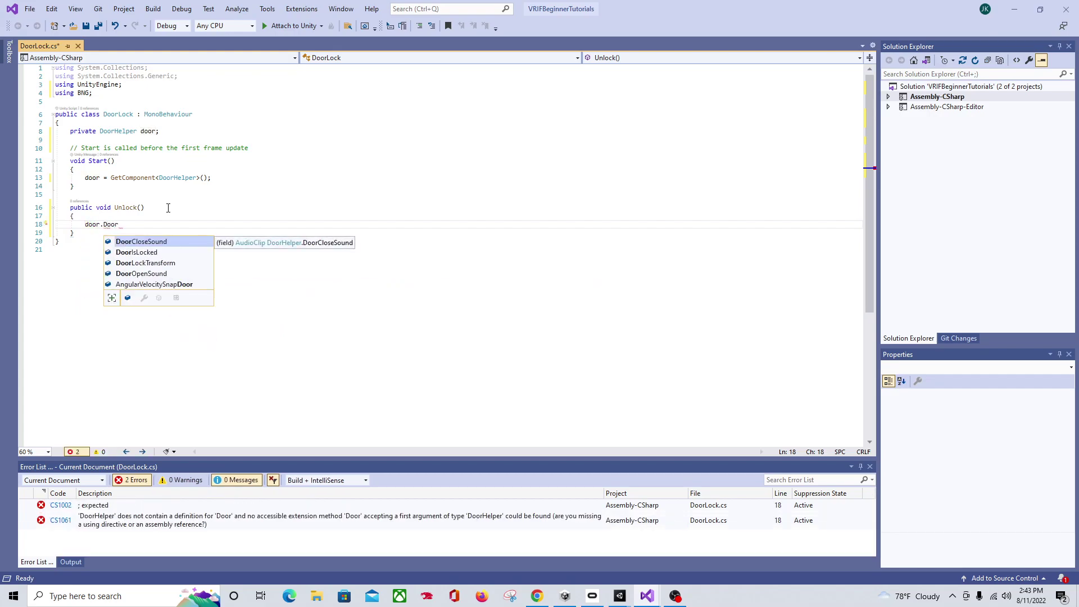
type("isLocke")
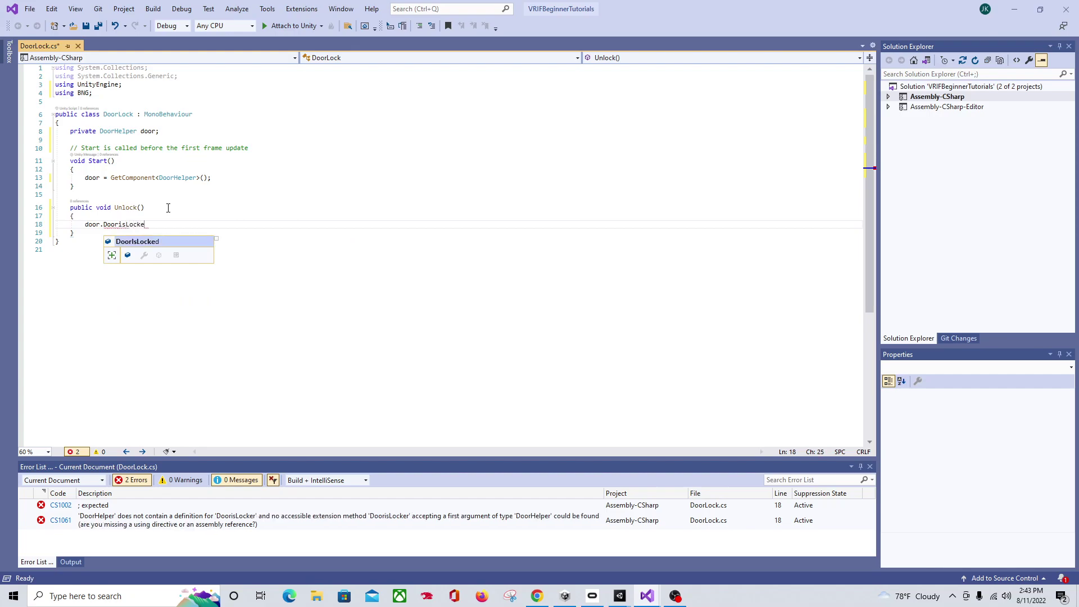
type("d = flaswe")
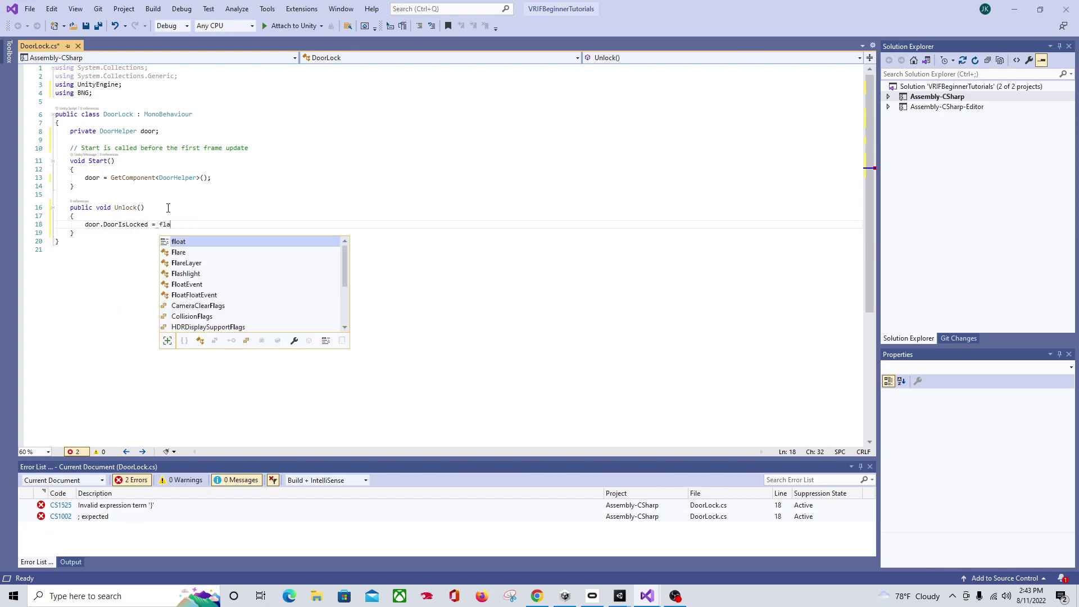
key("BackSpace")
key("BackSpace")
key("BackSpace")
type("lse")
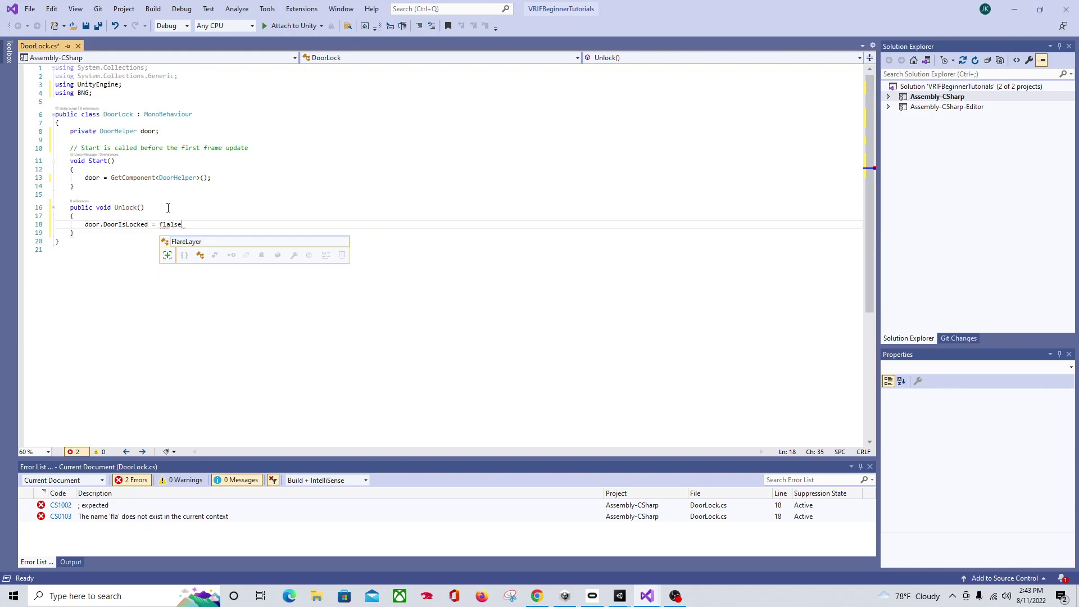
key("BackSpace")
key("BackSpace")
key("BackSpace")
key("BackSpace")
key("BackSpace")
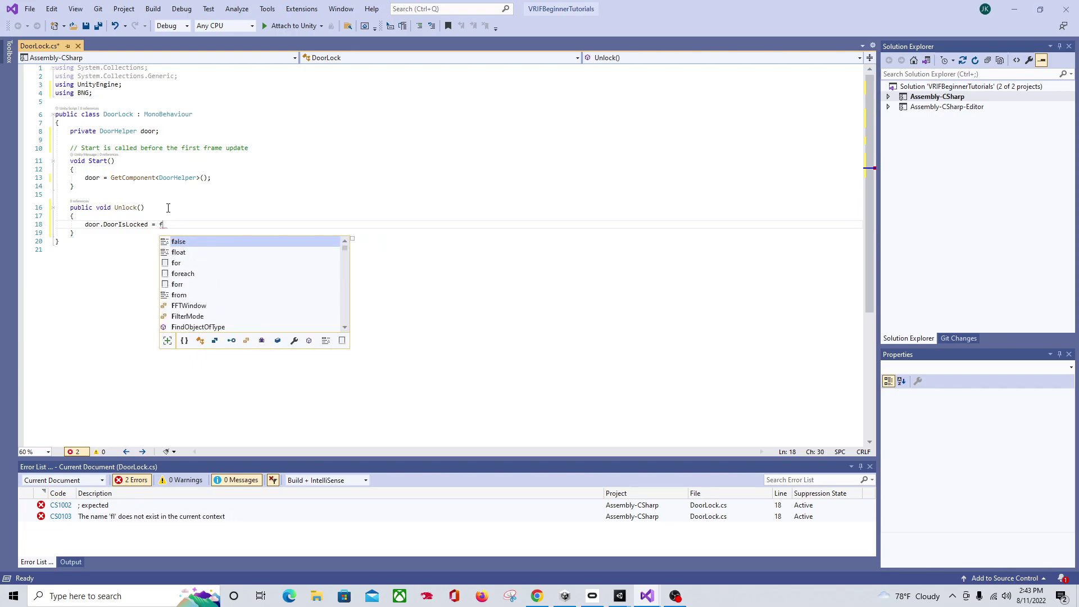
type("alse;")
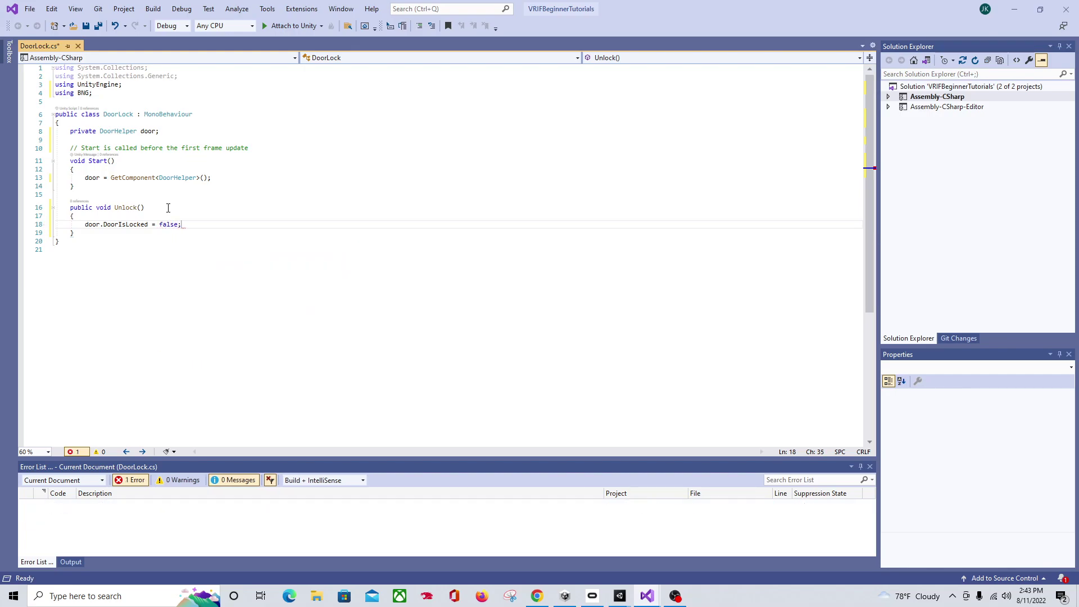
Add a "public void Lock()" method below Unlock containing "door.DoorIsLocked = true;" and save the script.
left_click(90, 235)
key("Return")
key("Return")
type("pu")
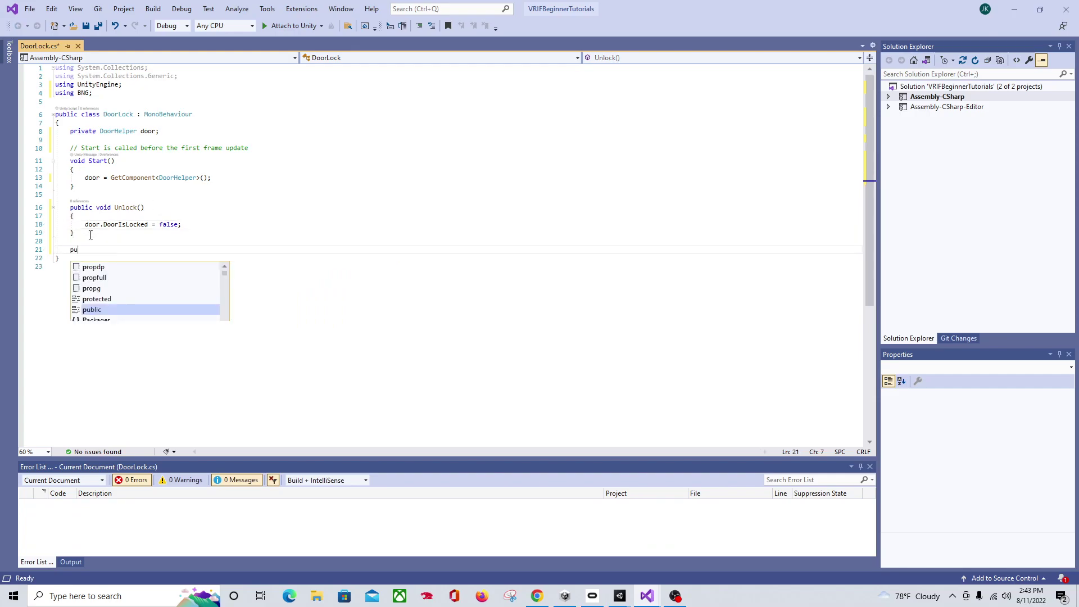
type("blic void Loc")
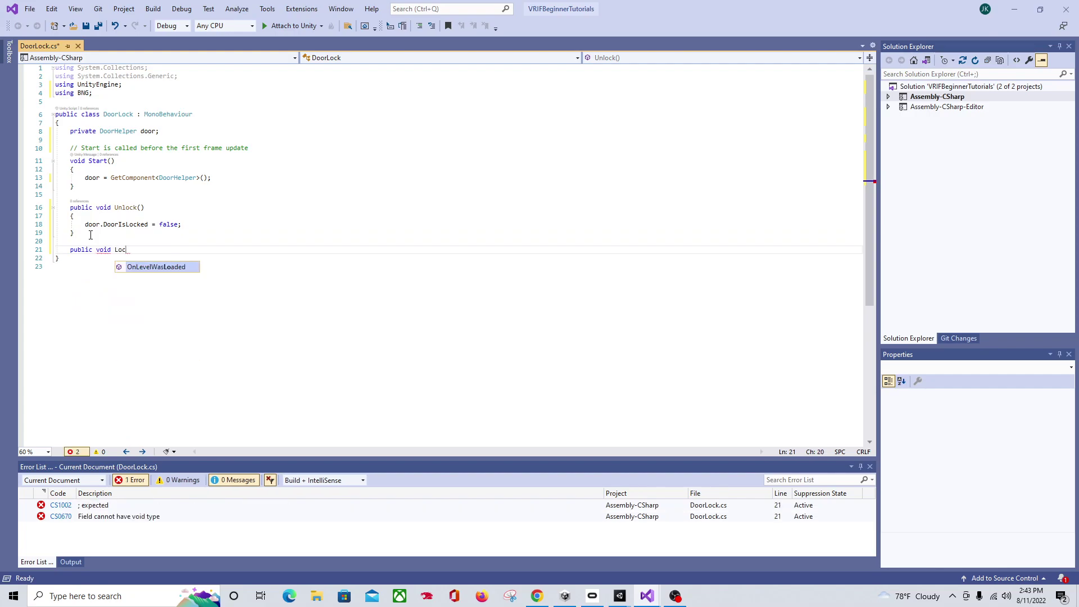
type("k()")
key("Return")
type("{")
key("Return")
type("door.Door")
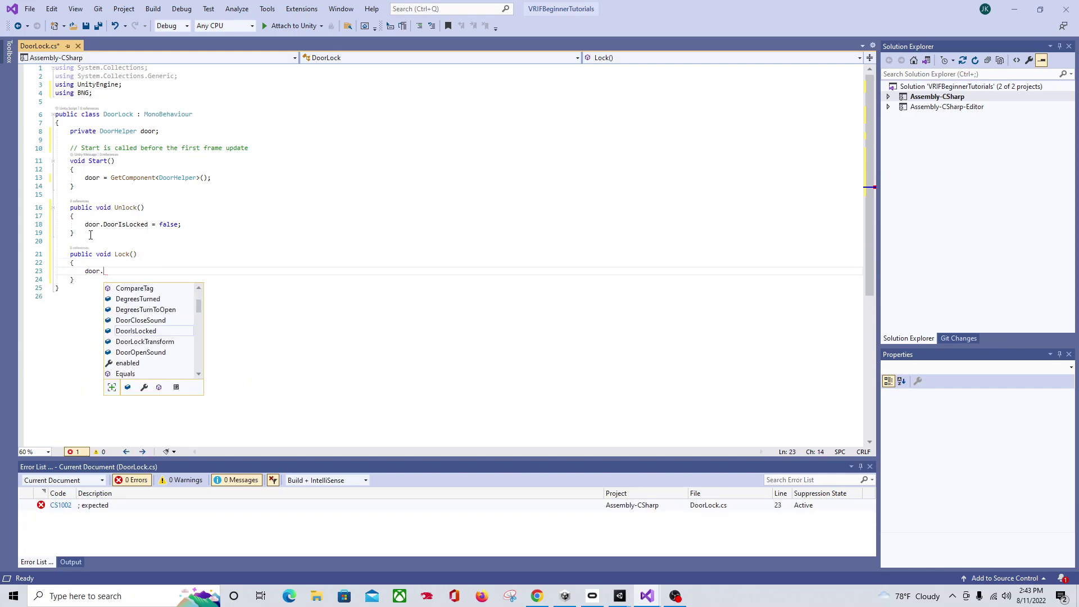
type("IsLocked")
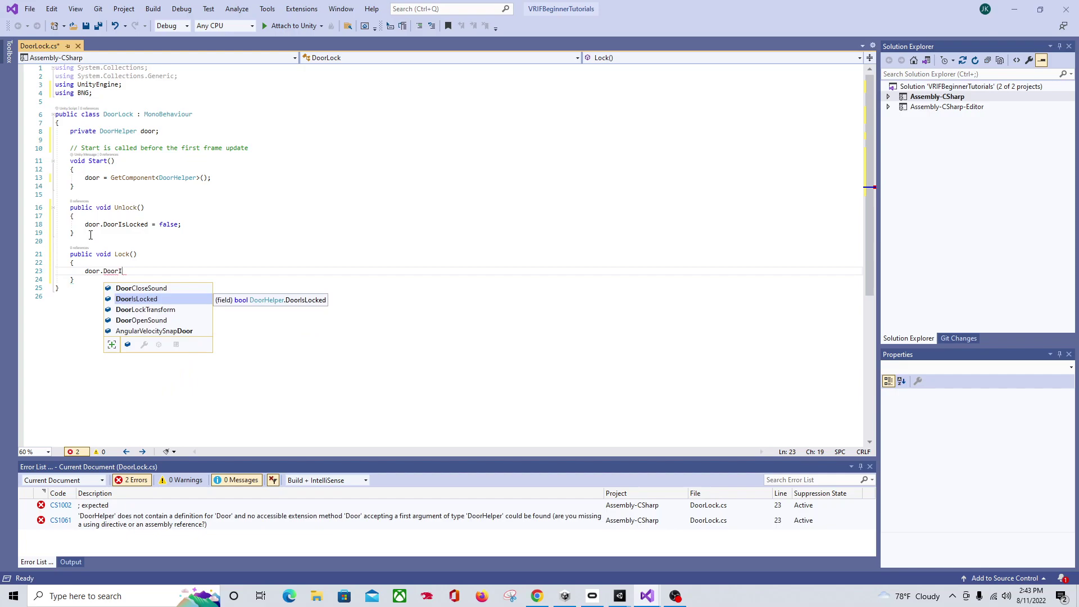
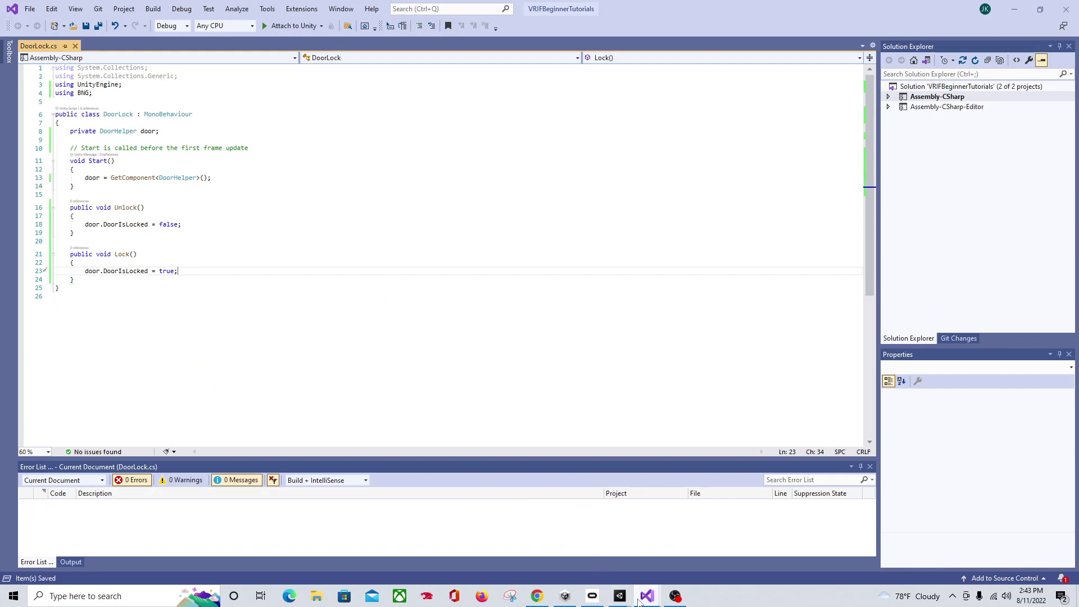
Switch to Unity and attach the DoorLock script to the Door object inside DoorWithHandle, below its Door Helper component.
left_click(624, 597)
left_click(582, 549)
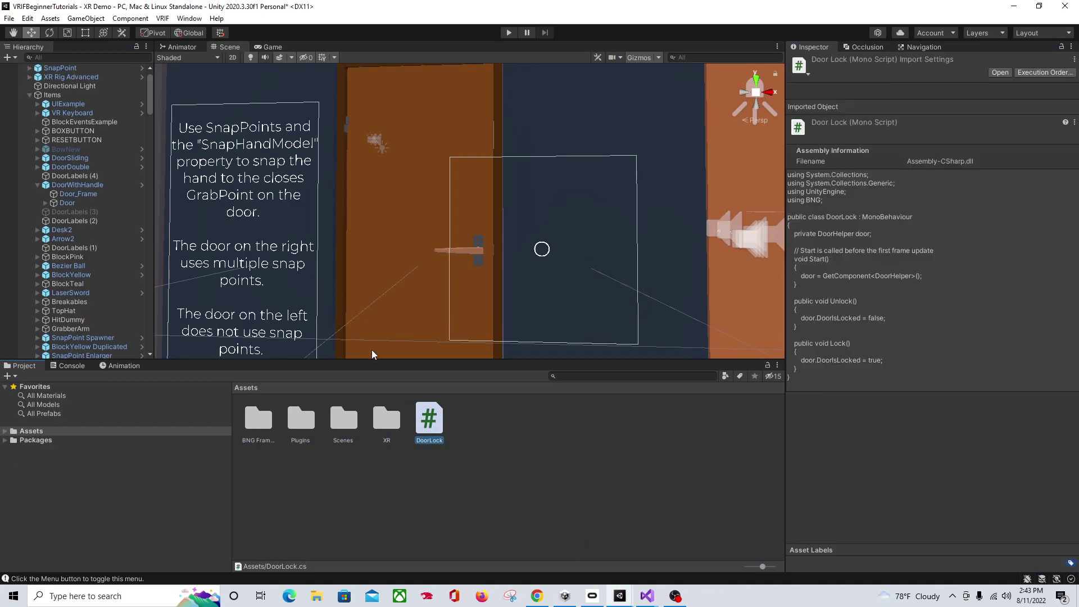
left_click(84, 202)
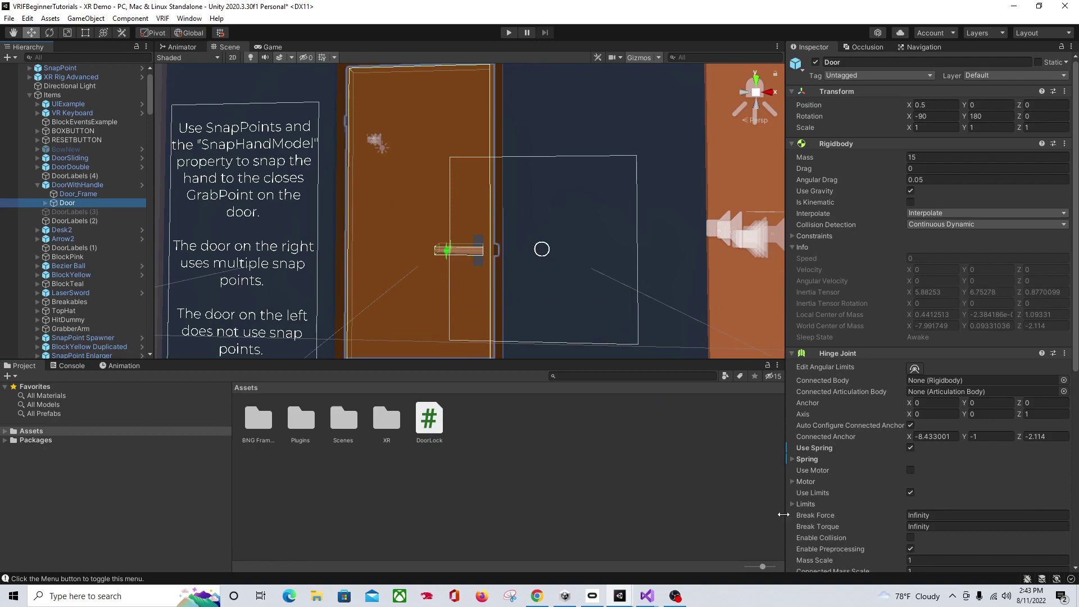
scroll(912, 452, "down", 5)
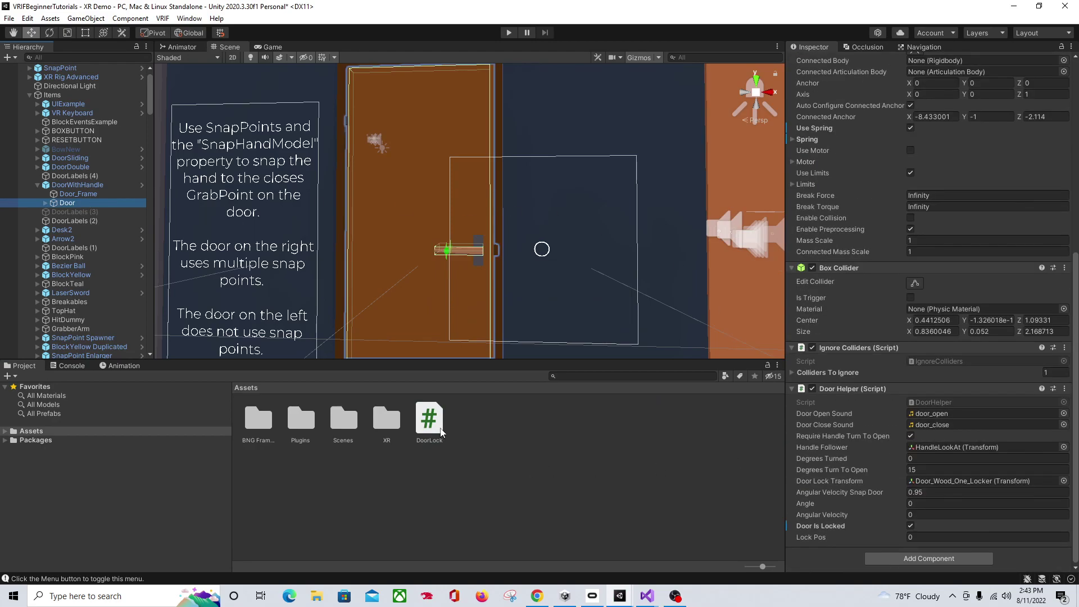
left_click_drag(441, 432, 896, 524)
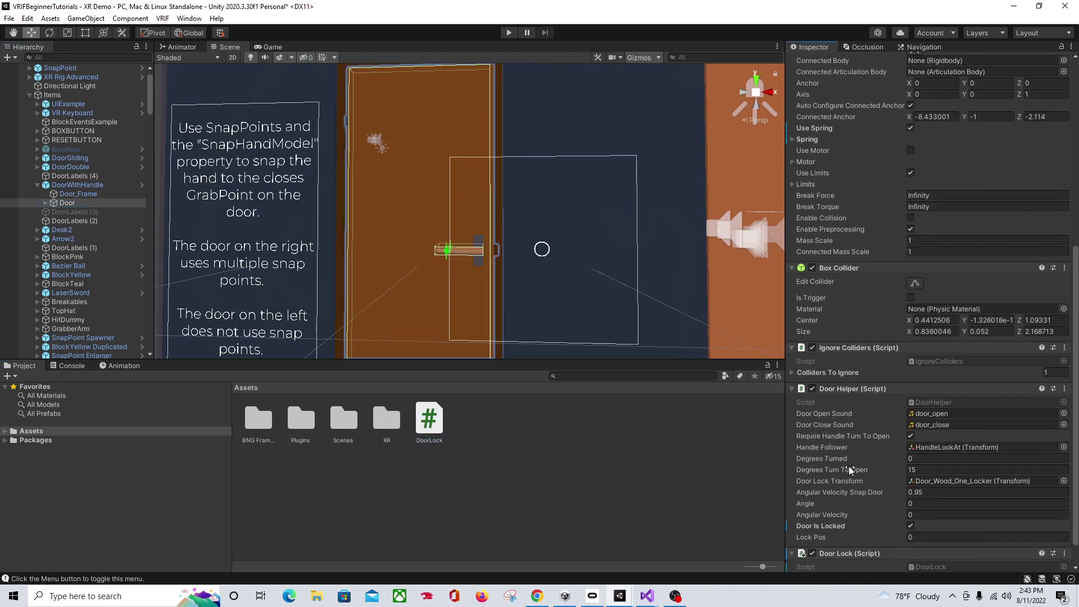
scroll(870, 529, "down", 2)
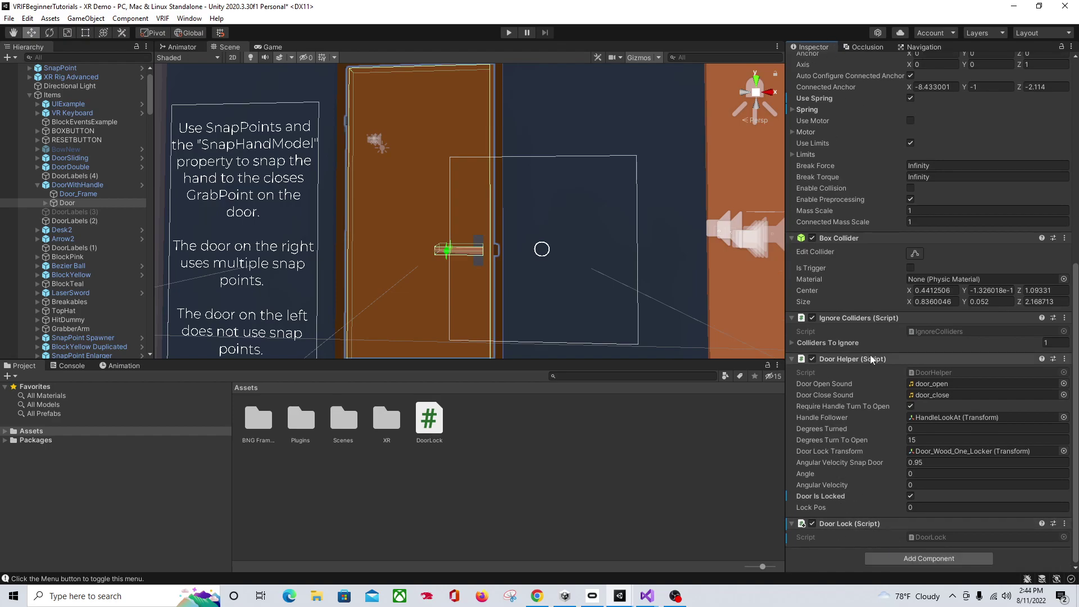
scroll(865, 223, "up", 3)
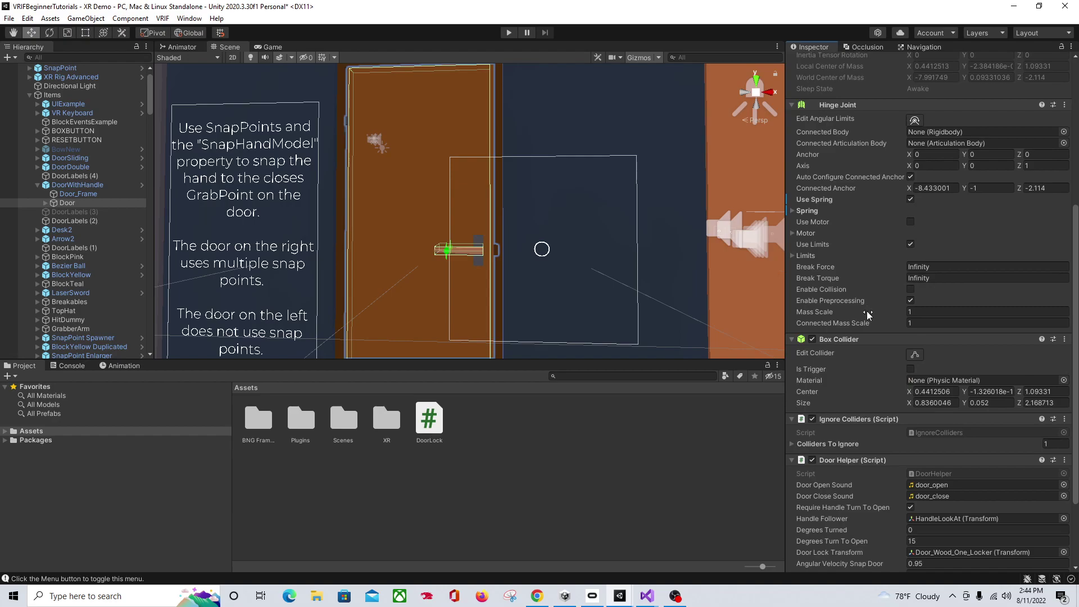
scroll(867, 314, "down", 3)
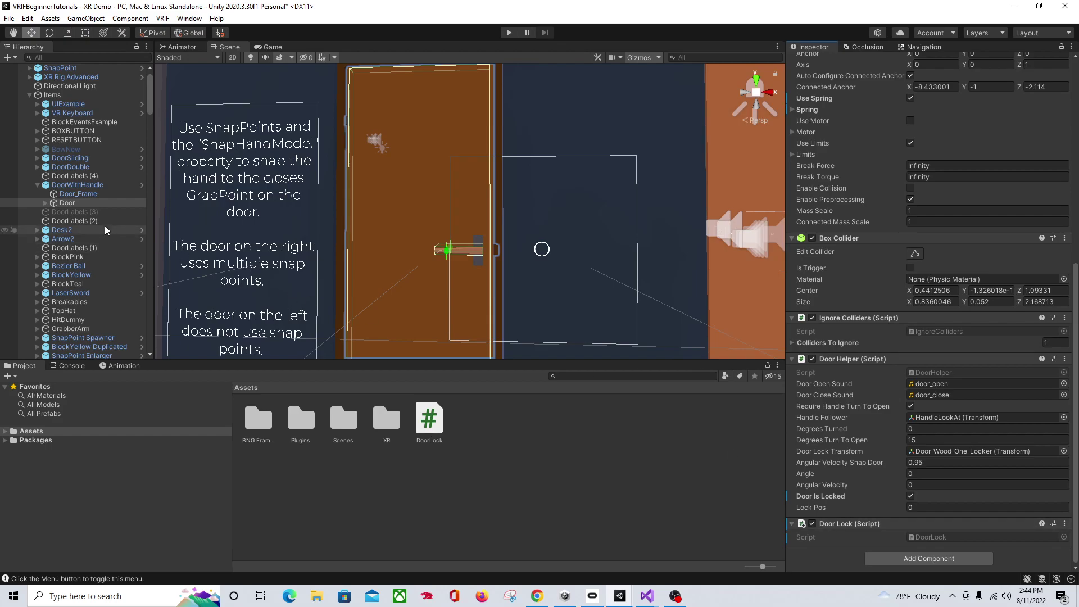
Select the snap zone beside the door and add an empty entry to both its On Snap Event and On Detach Event.
left_click(549, 263)
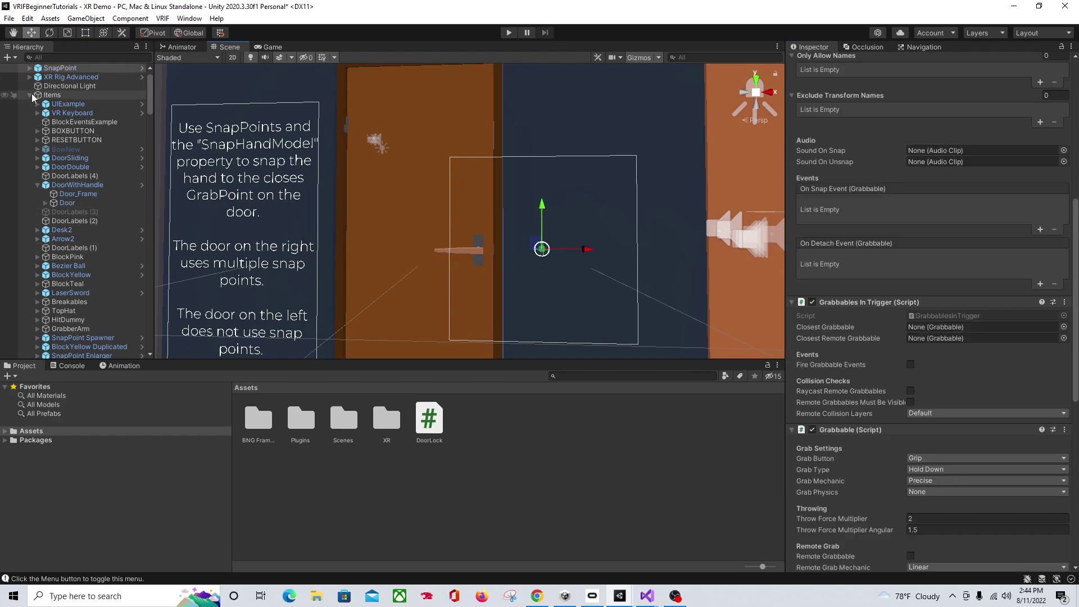
scroll(848, 339, "down", 1)
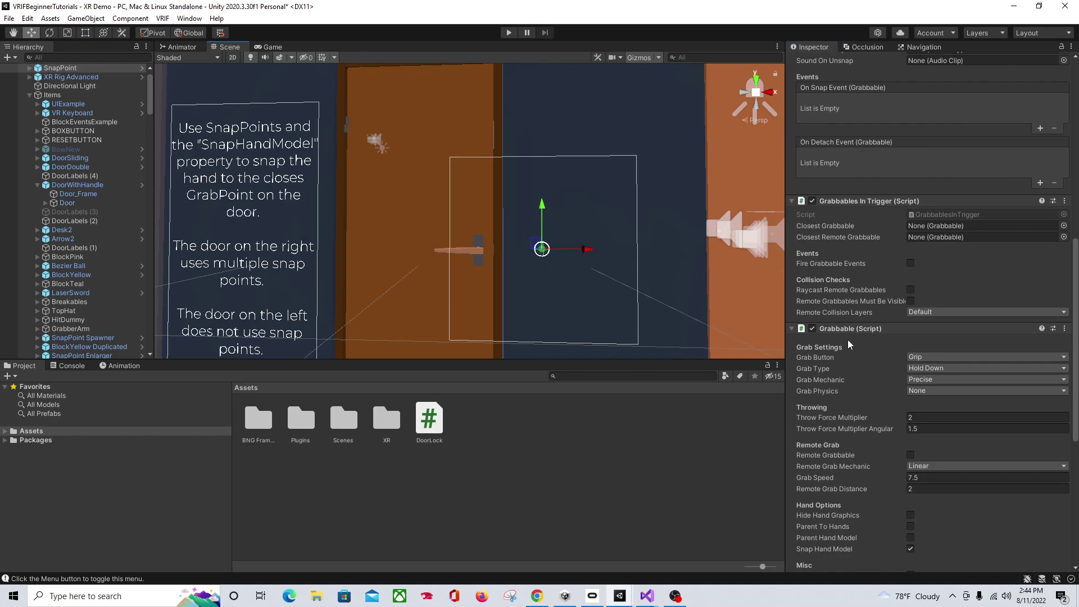
scroll(859, 284, "up", 3)
scroll(855, 320, "down", 1)
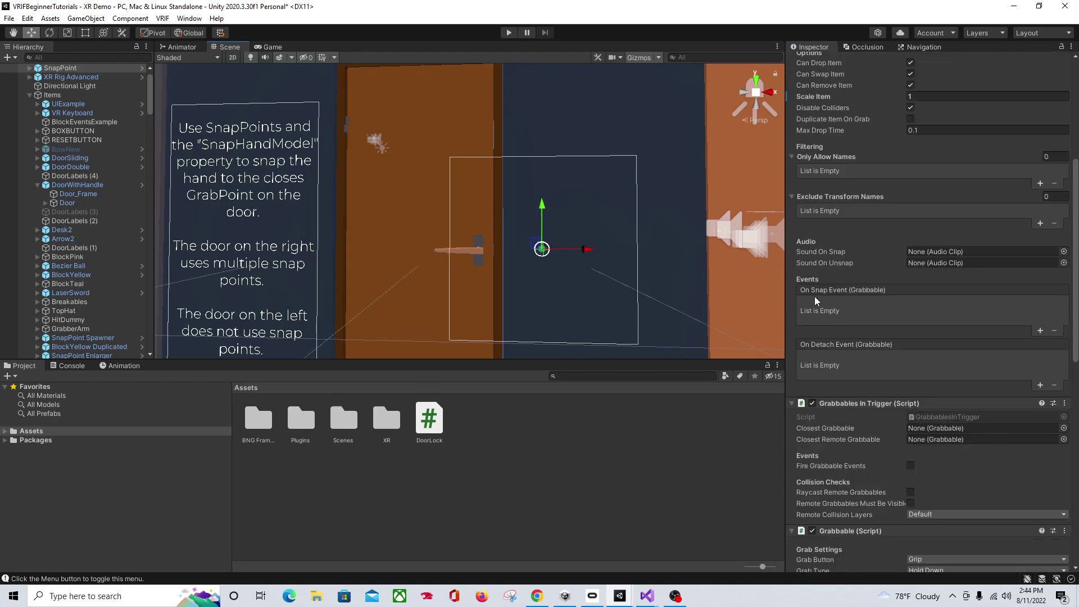
left_click(1040, 331)
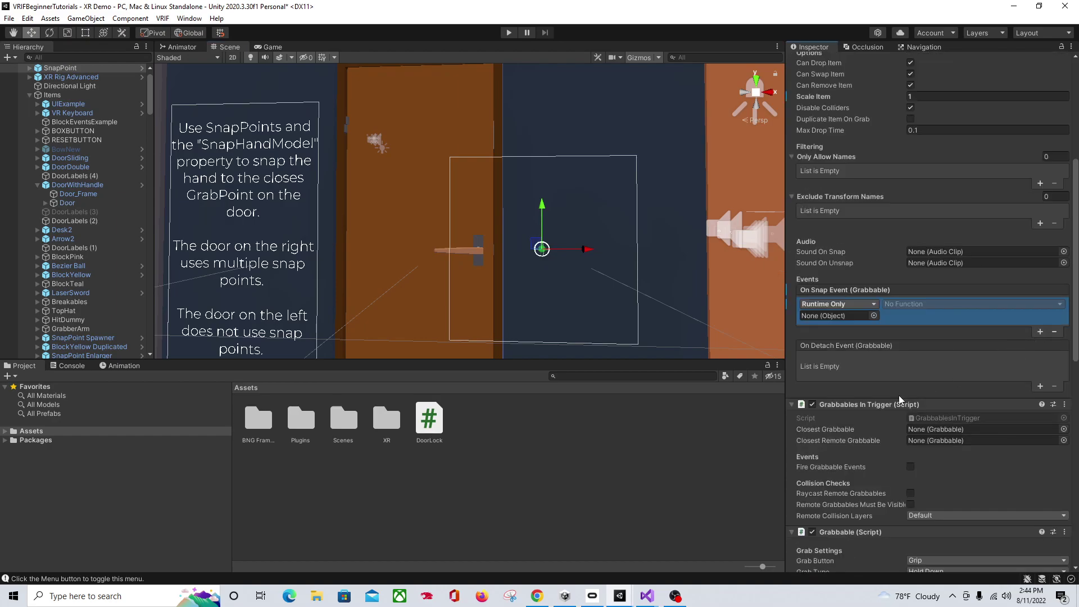
left_click(1040, 386)
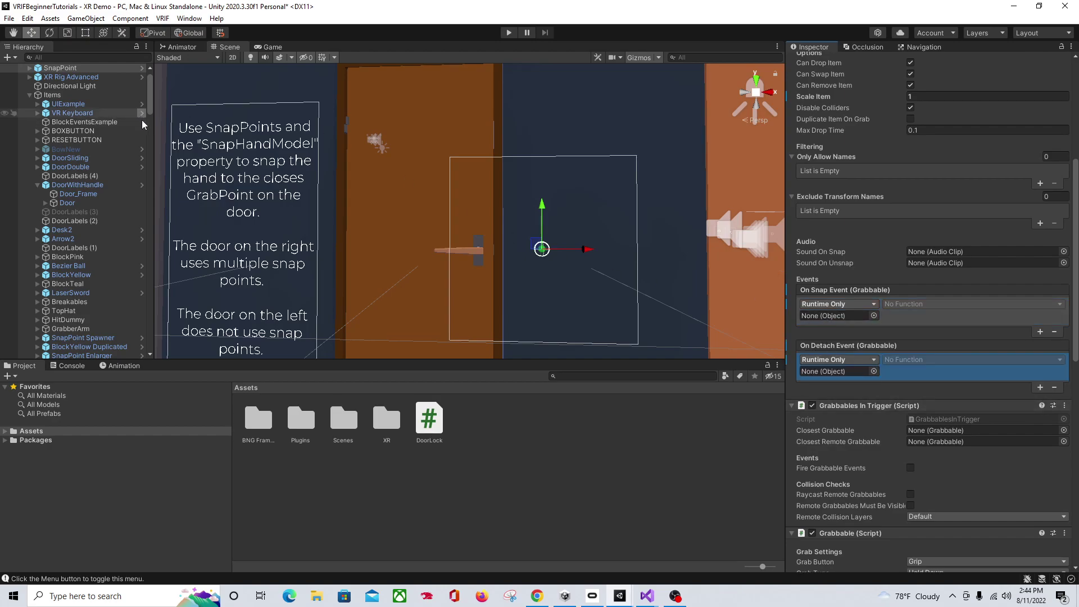
Assign the Door inside DoorWithHandle as the On Snap Event target and look through its available DoorLock functions.
left_click_drag(71, 202, 836, 321)
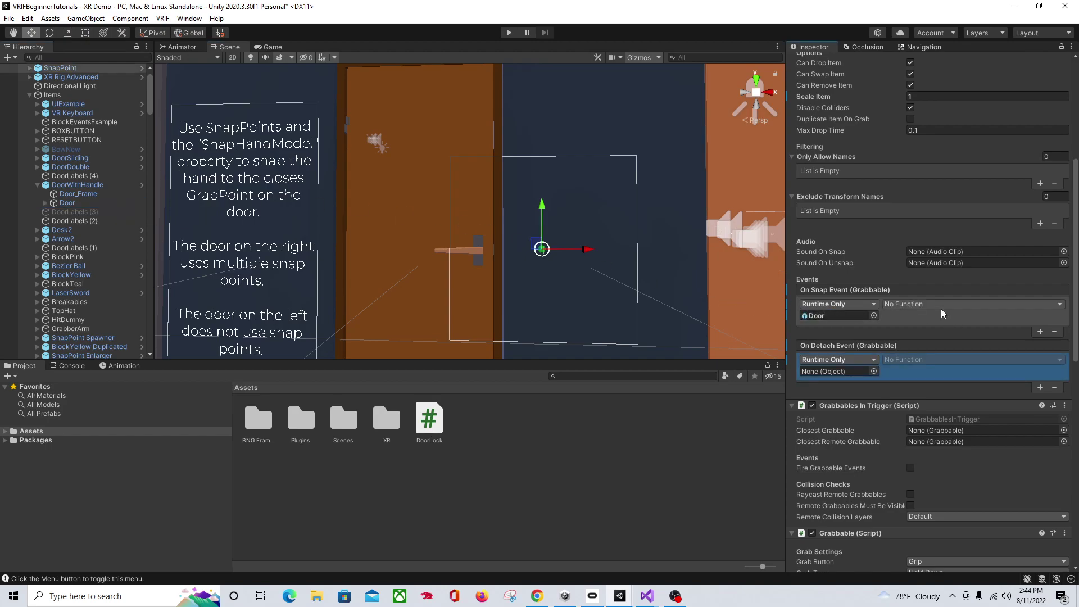
left_click(941, 305)
mouse_move(968, 426)
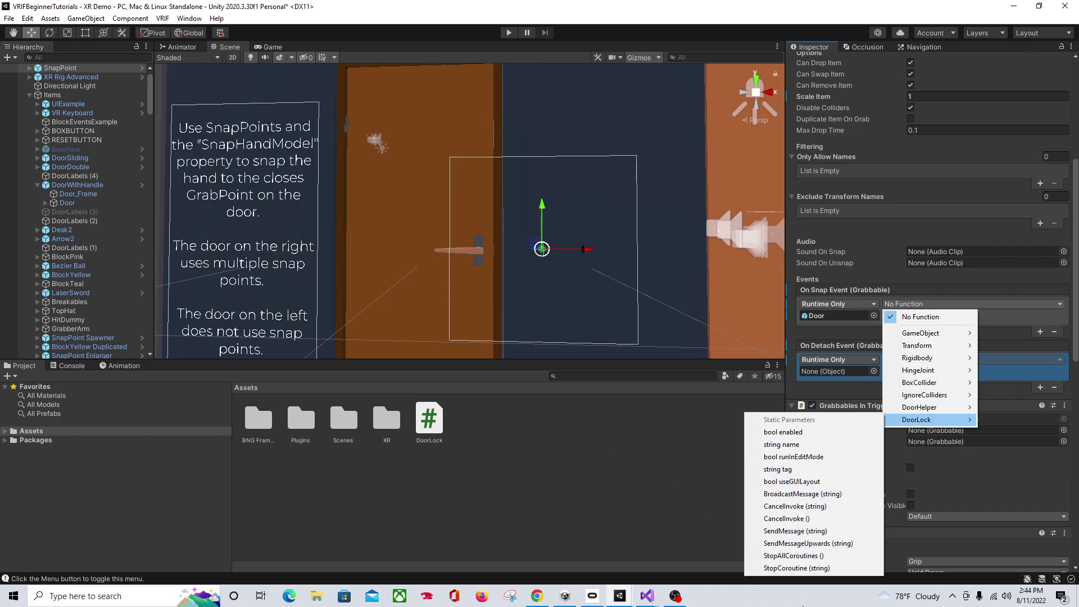
left_click(668, 477)
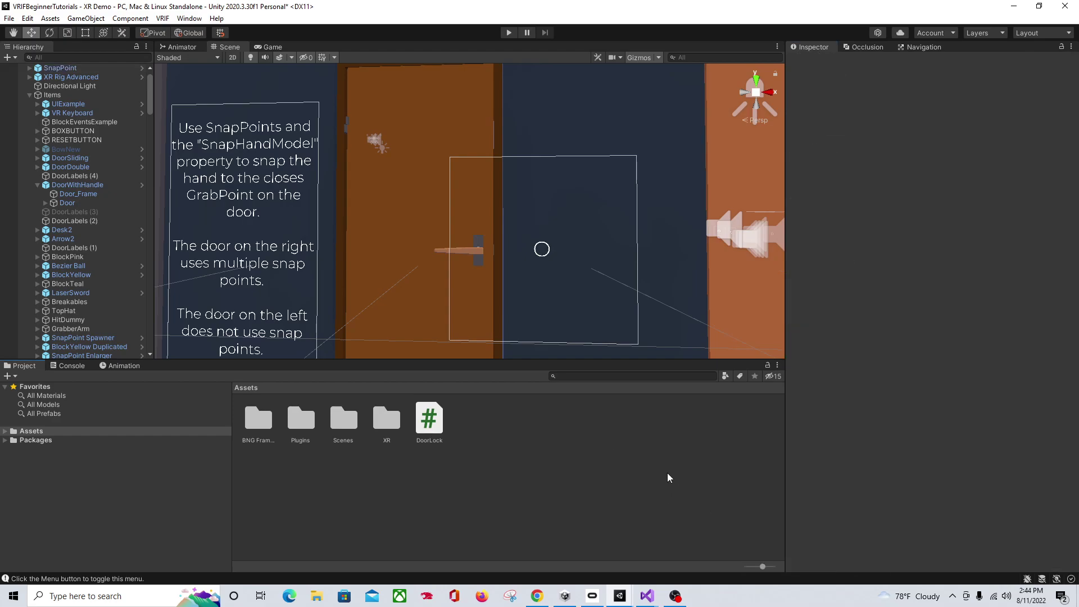
Switch to Visual Studio, append the comment "//edit" to the statement in Lock, save, and return to the VRIFBeginnerTutorials project in Unity for recompiling.
left_click(647, 596)
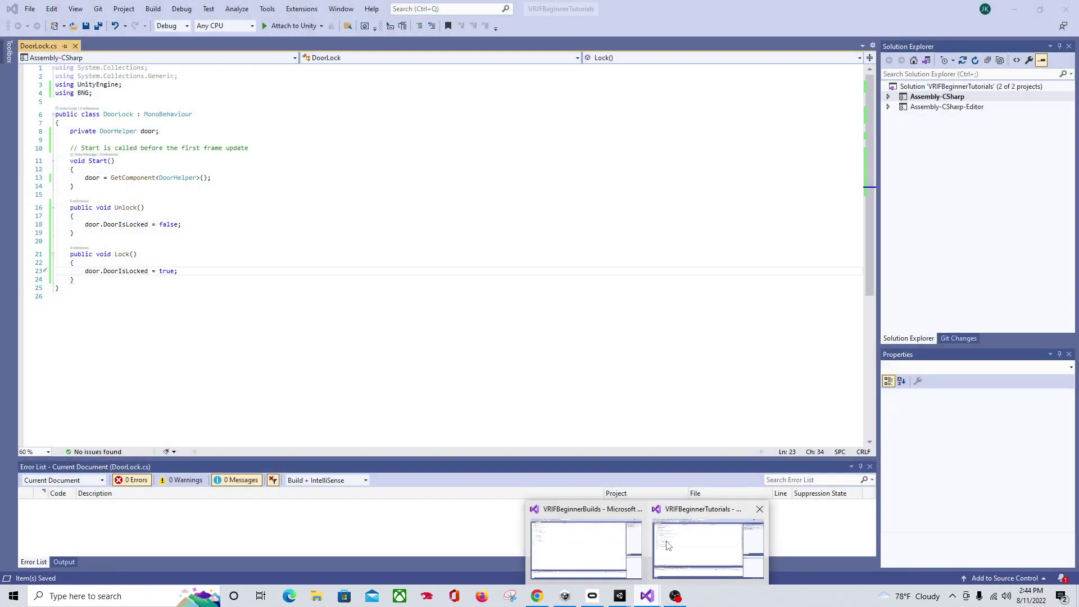
left_click(663, 539)
type("//edit")
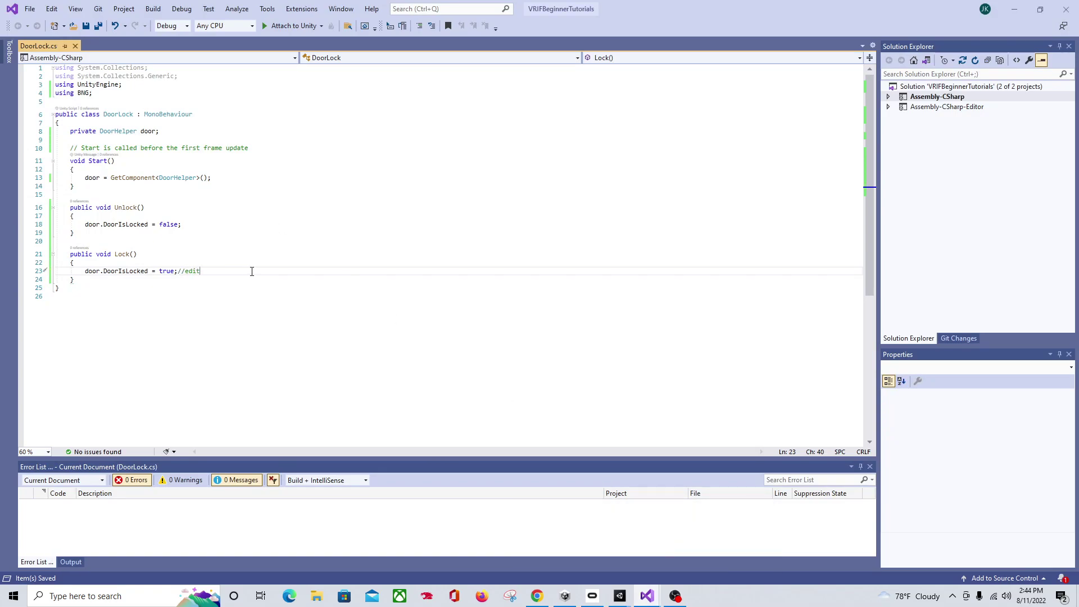
left_click(619, 596)
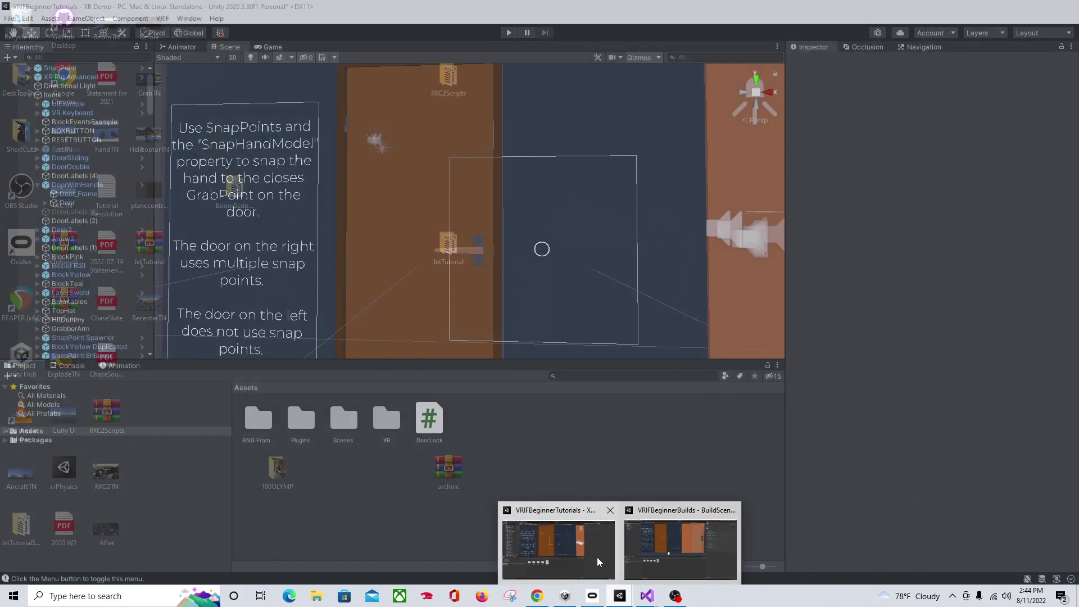
left_click(598, 558)
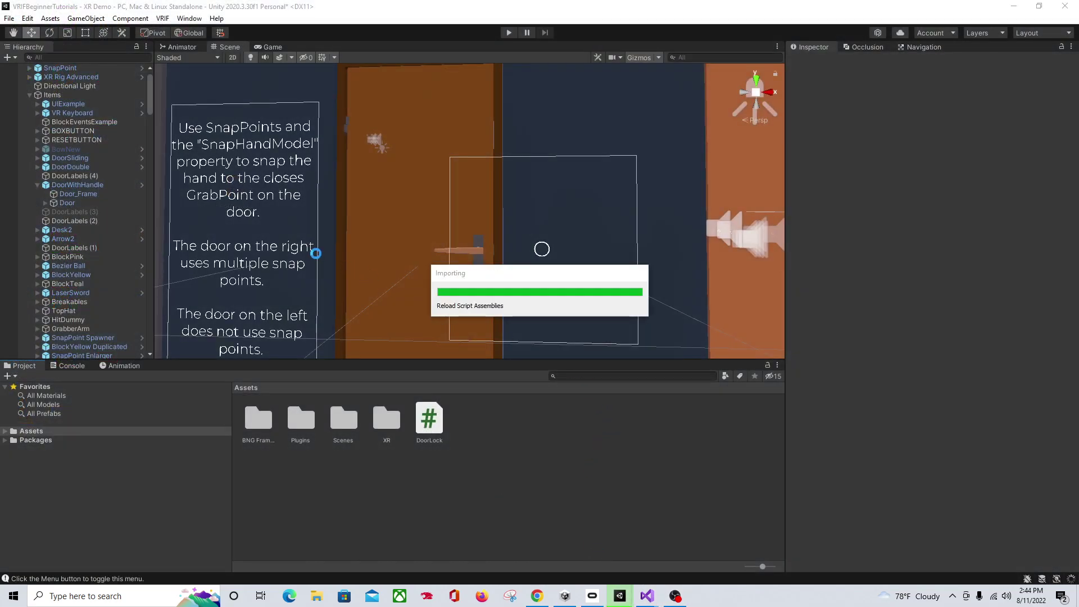
Set the snap zone's On Snap Event function to DoorLock.Unlock.
left_click(542, 249)
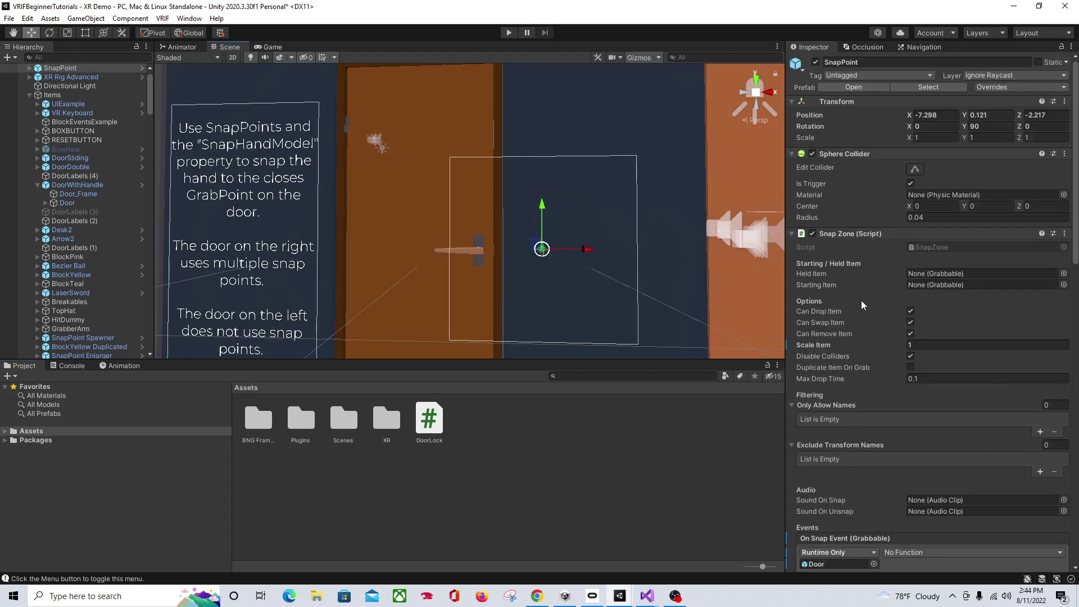
scroll(882, 295, "down", 5)
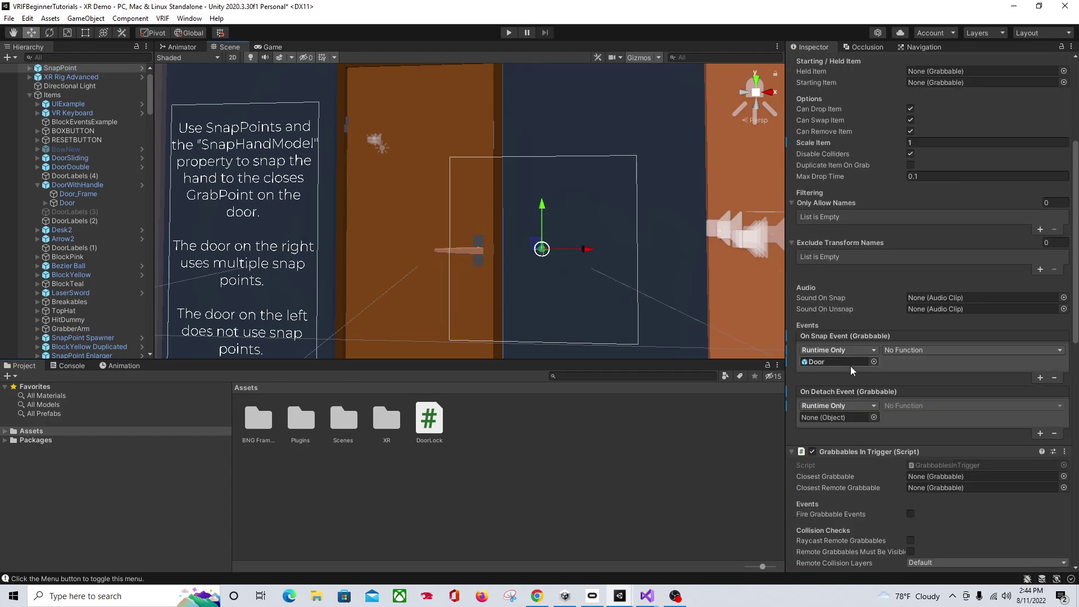
left_click(915, 350)
mouse_move(922, 466)
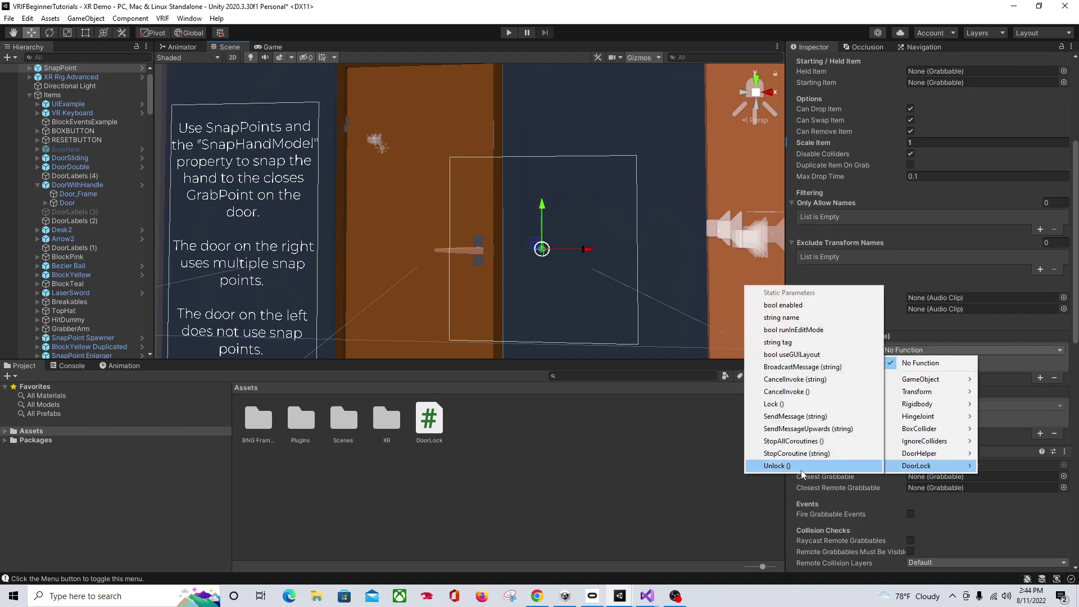
left_click(776, 466)
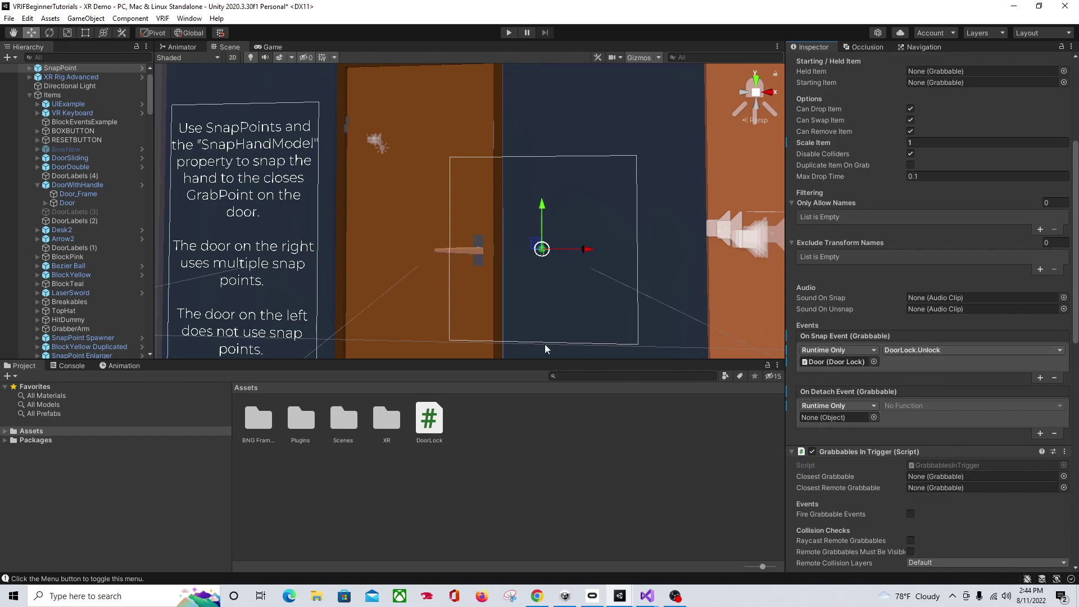
Assign the Door object to the On Detach Event and set its function to DoorLock.Lock.
left_click_drag(67, 202, 846, 418)
left_click(935, 407)
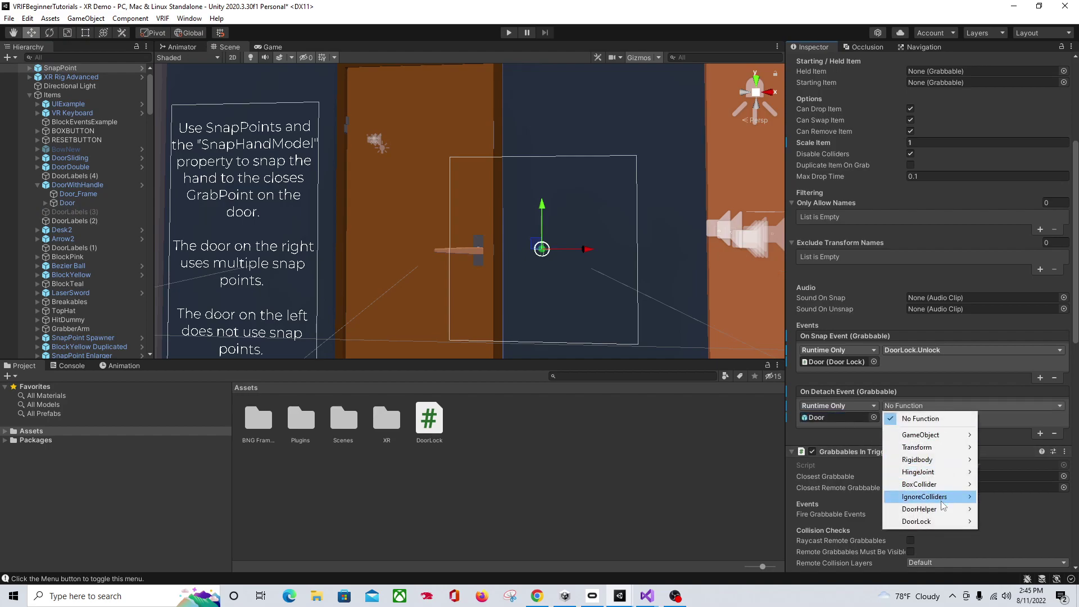
mouse_move(945, 521)
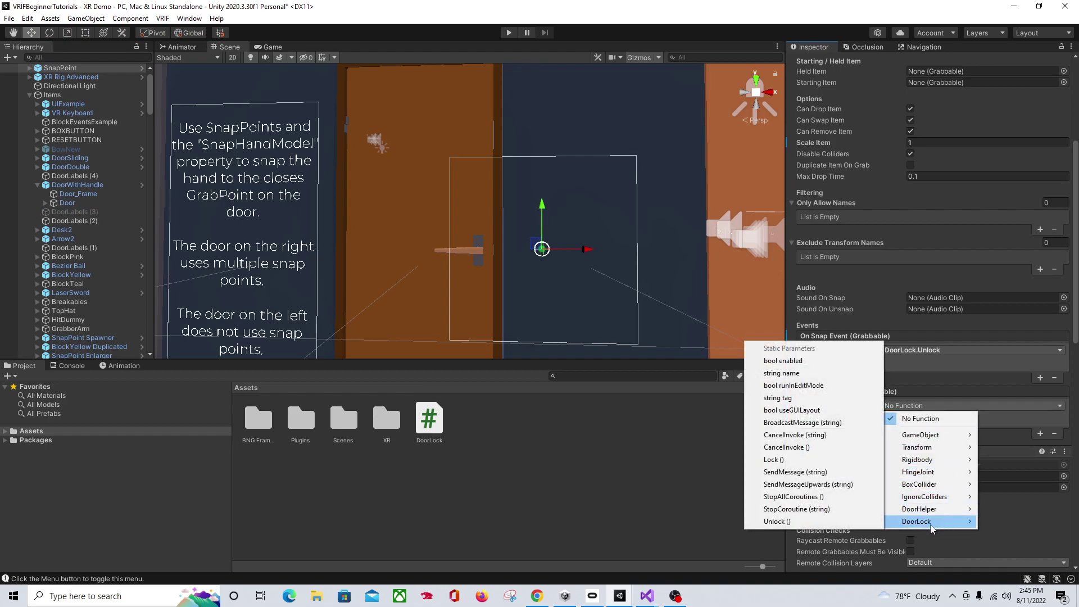
left_click(783, 460)
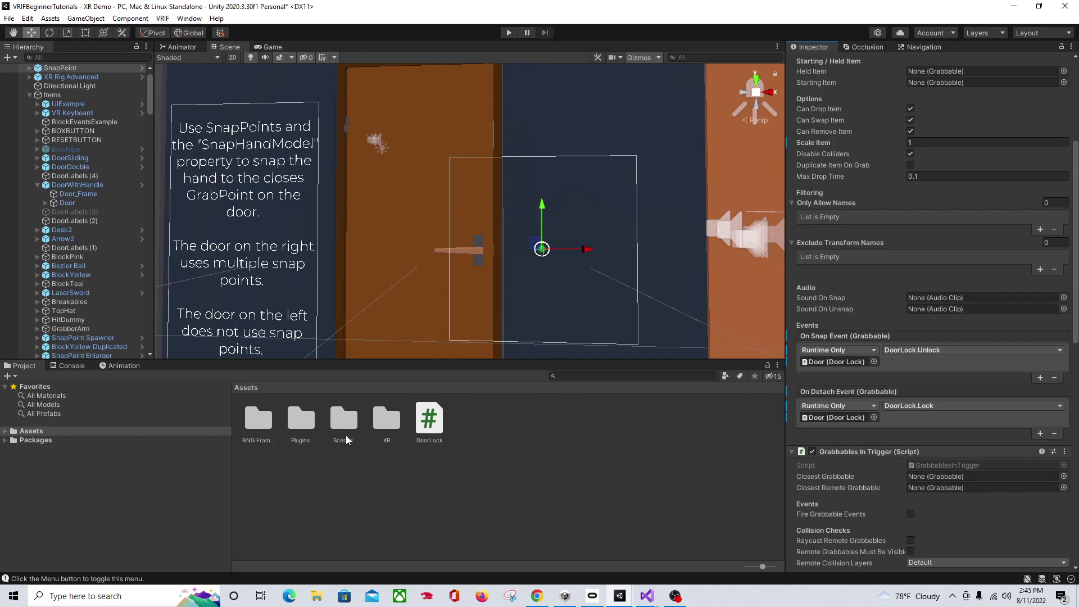
Place the BlockYellow prefab from BNG Framework/Prefabs on the floor in front of the door with handle.
double_click(269, 430)
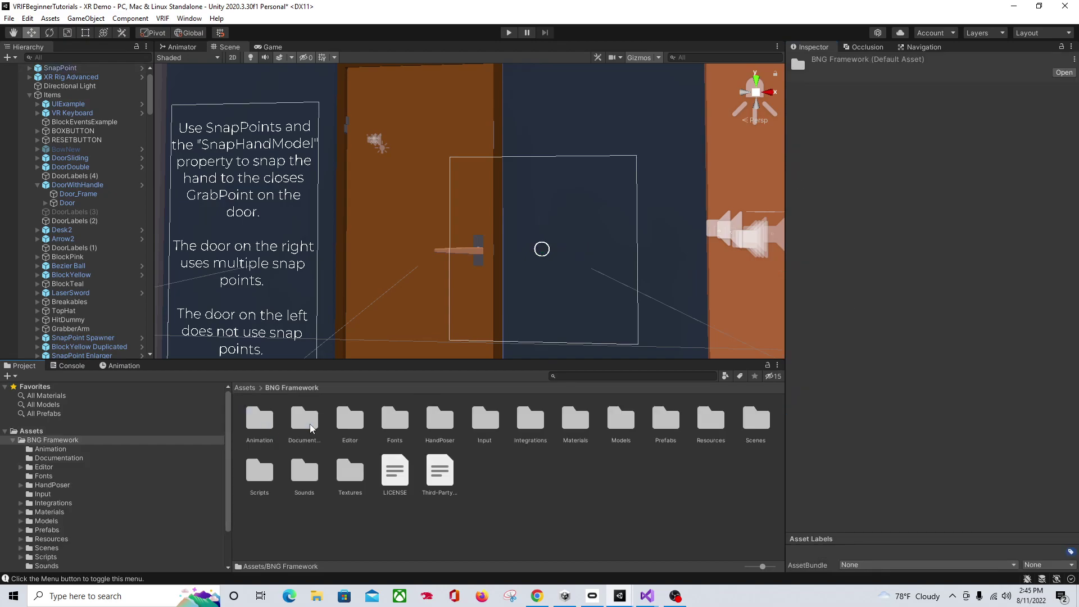
double_click(669, 431)
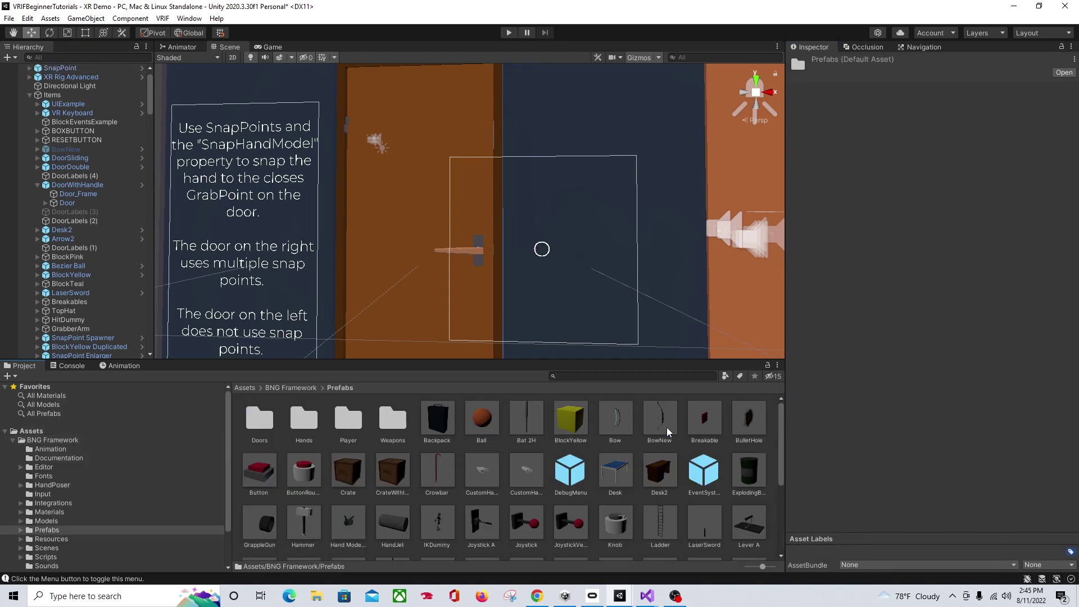
scroll(636, 334, "down", 6)
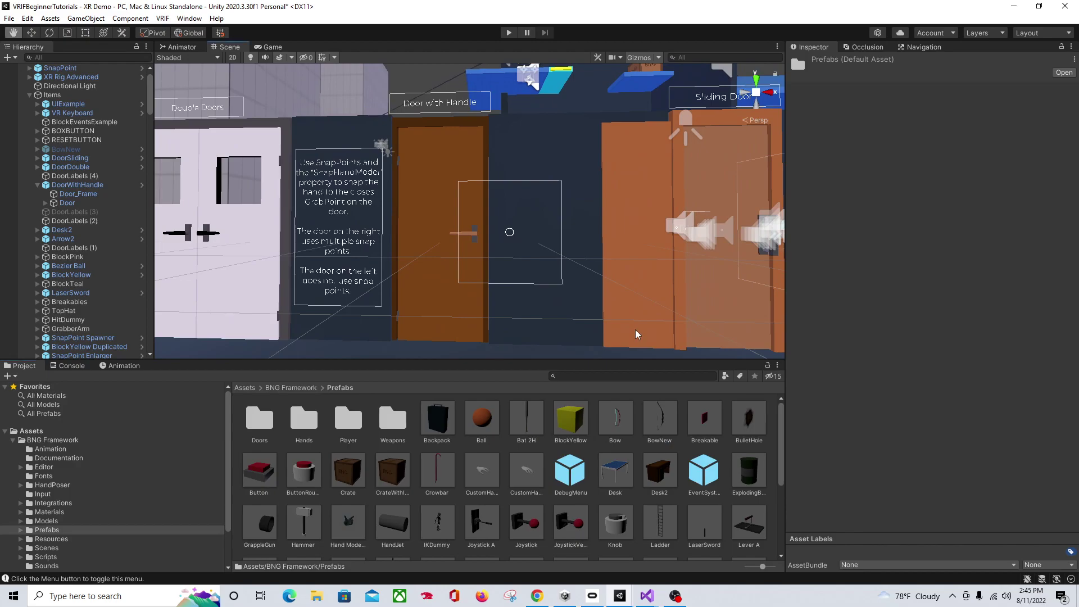
left_click_drag(570, 422, 535, 298)
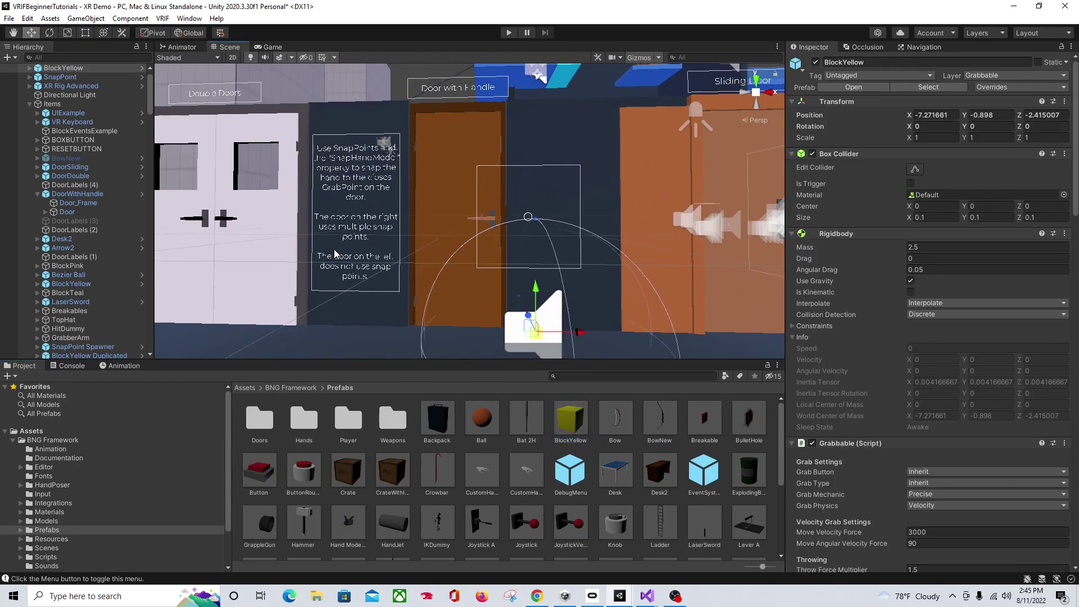
Unpack the newly placed BlockYellow prefab instance.
right_click(79, 68)
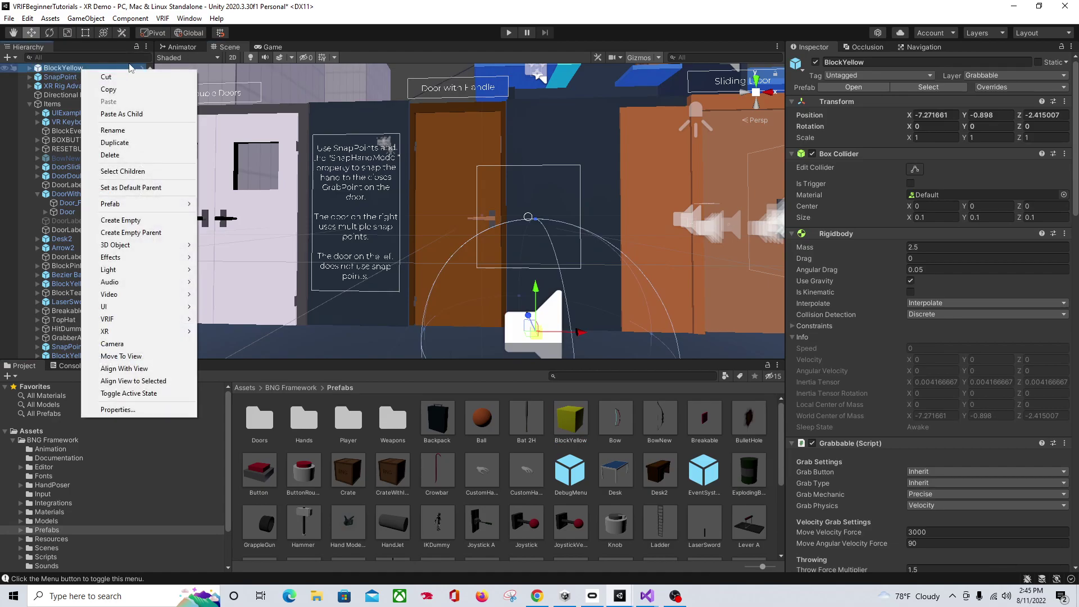
mouse_move(146, 204)
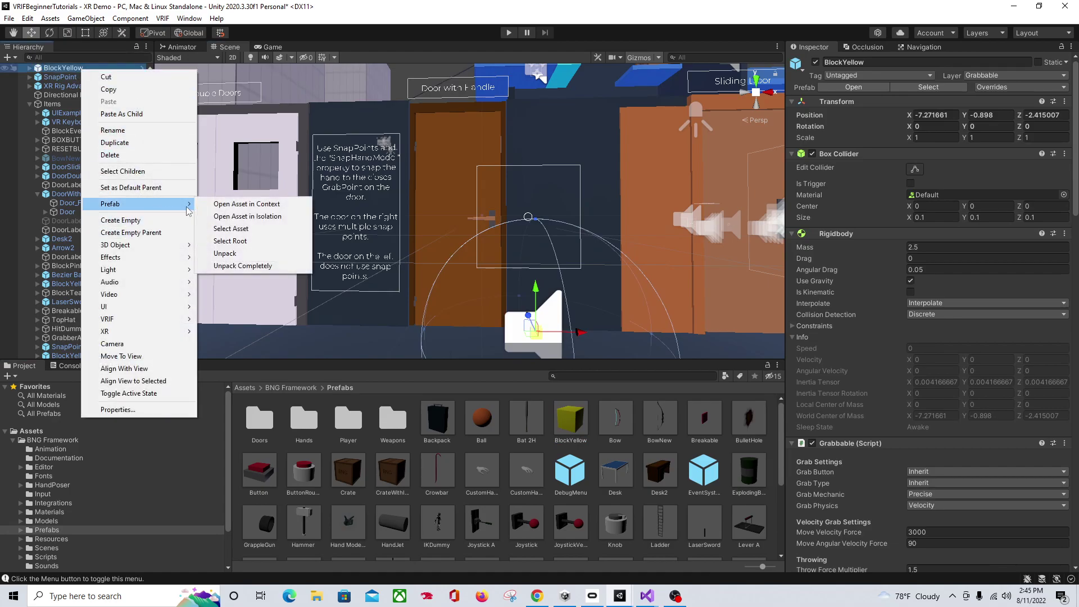
left_click(264, 254)
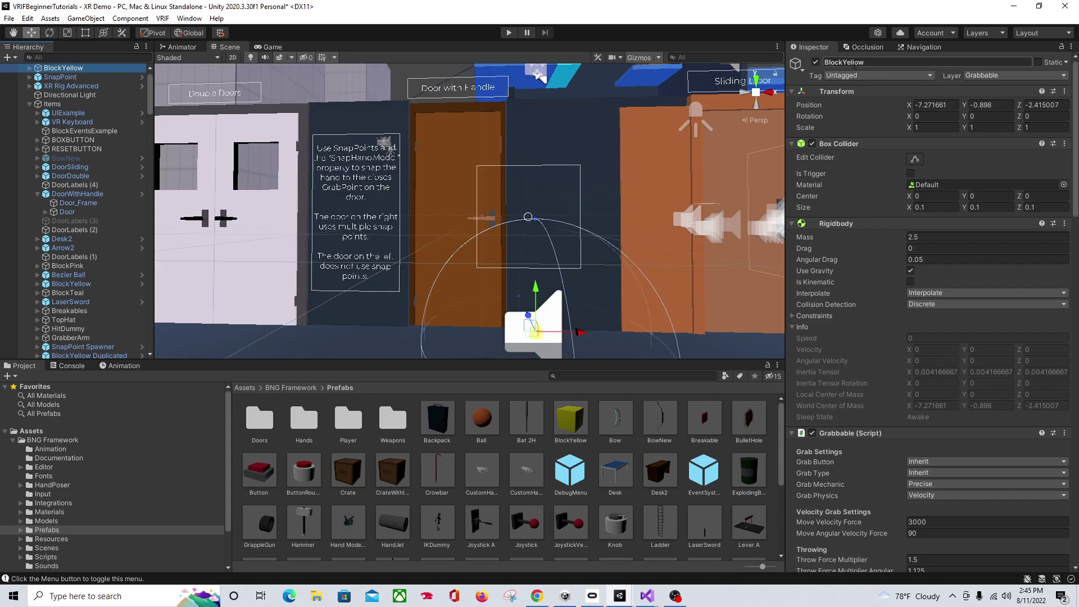
Rename the unpacked block to KeyBlock and copy its new name.
type("low")
left_click_drag(837, 62, 804, 64)
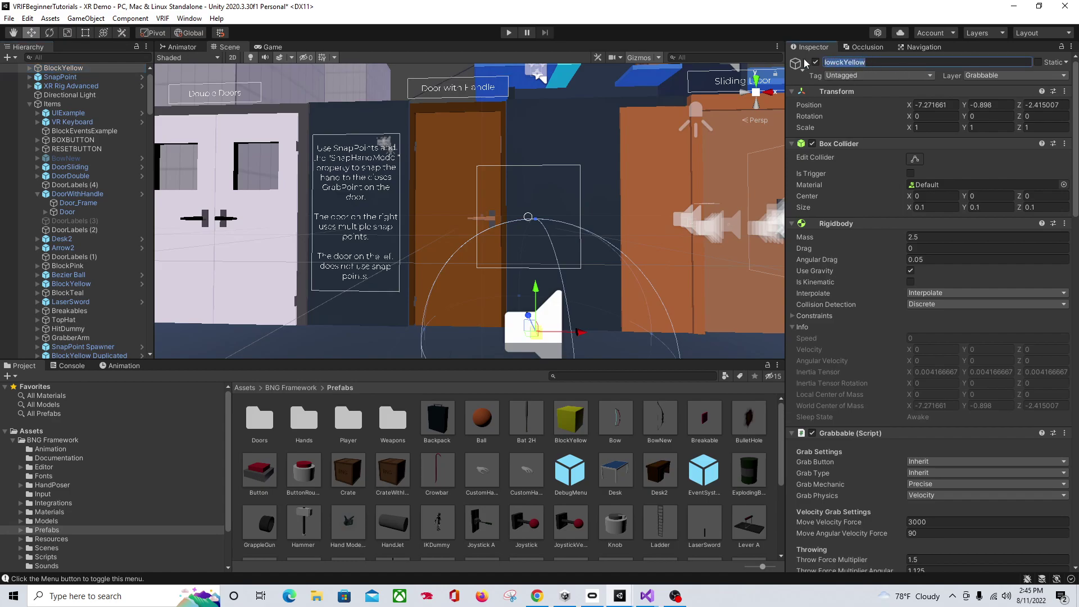
type("KeyBo")
left_click_drag(860, 62, 827, 65)
key("ctrl+c")
Add an entry with the copied name KeyBlock to the snap zone's Only Allow Names filter.
left_click(558, 227)
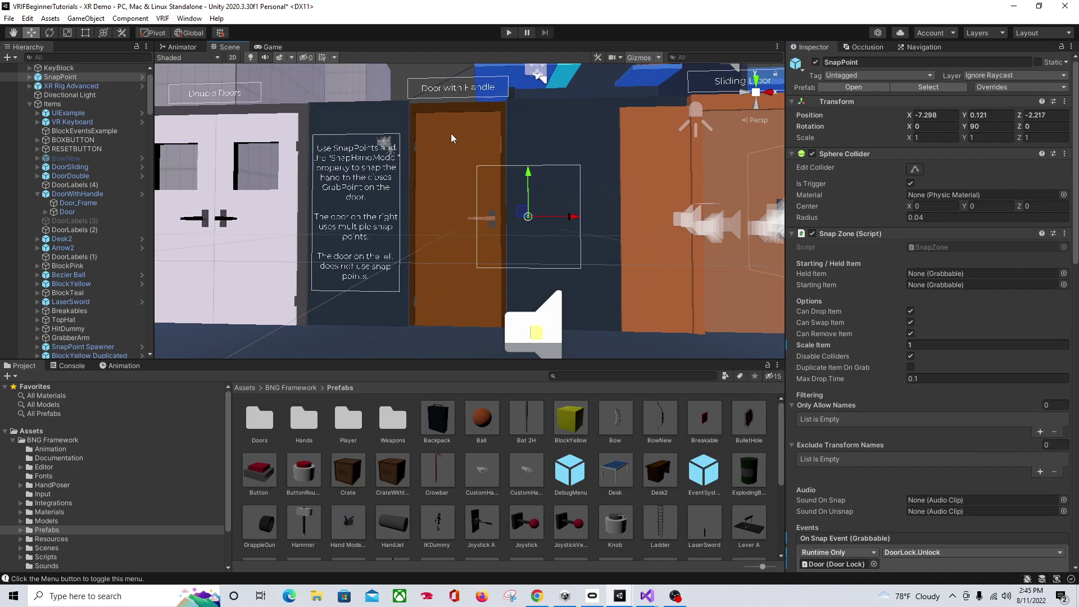
scroll(892, 281, "down", 3)
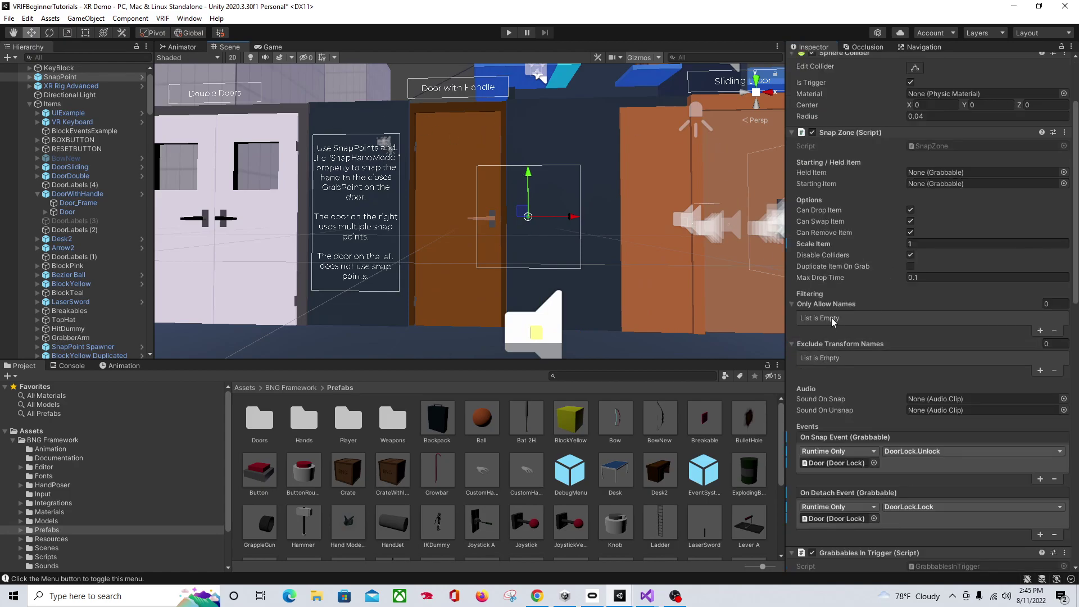
left_click(1041, 331)
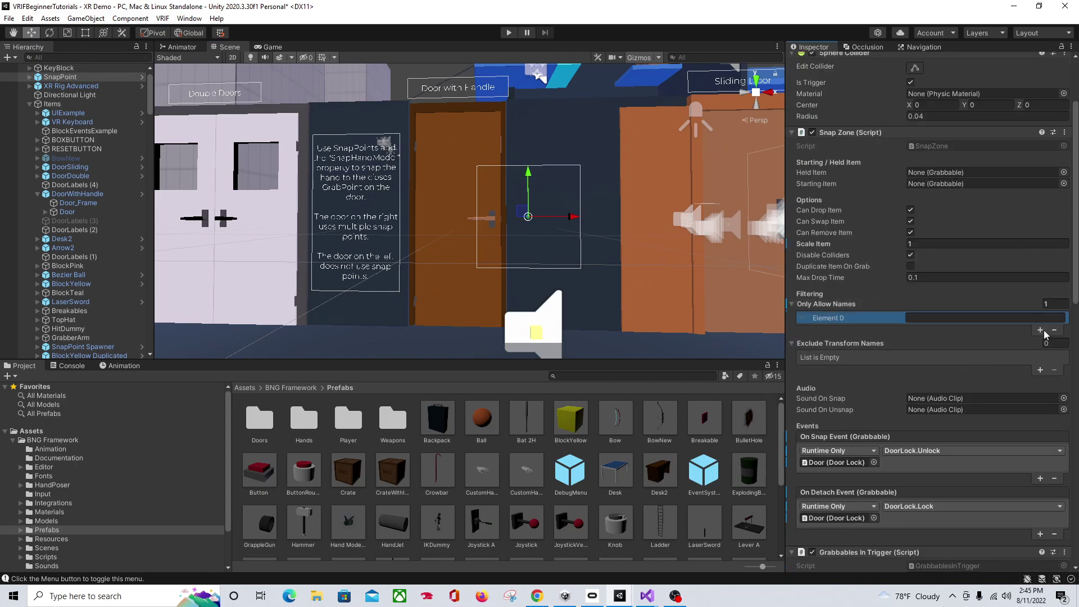
left_click(928, 317)
key("ctrl+v")
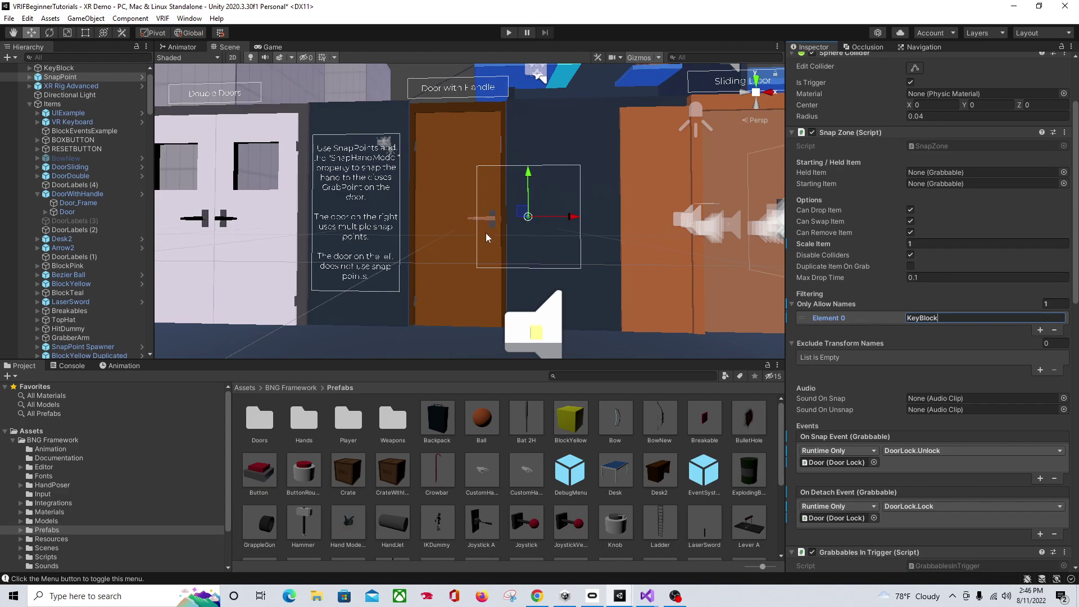
left_click(460, 255)
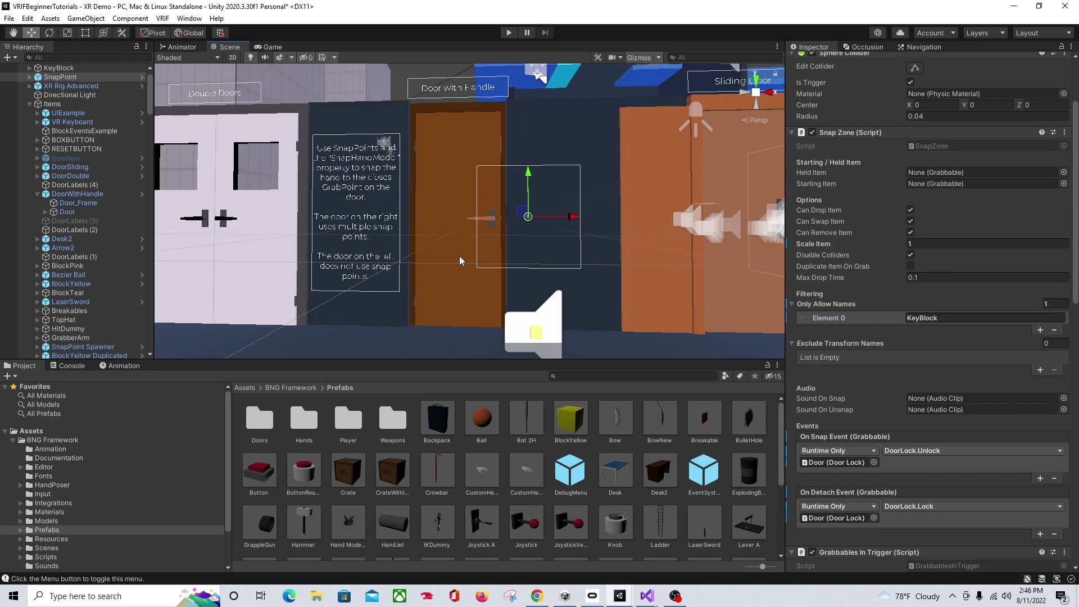
Review the Door Is Locked setting in the Door Helper component of the Door inside DoorWithHandle.
left_click(103, 213)
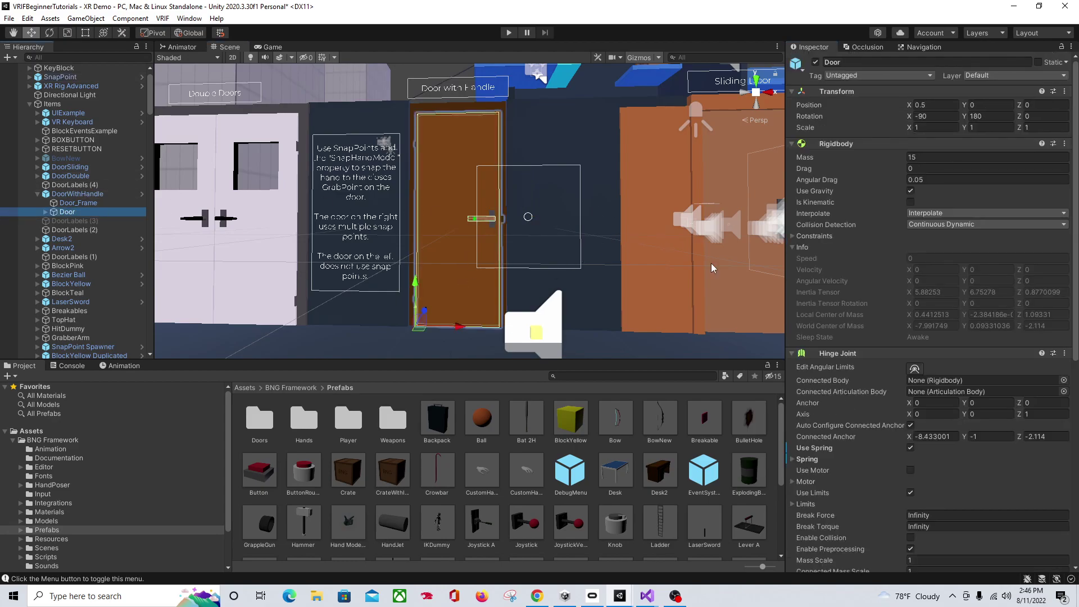
scroll(848, 290, "down", 10)
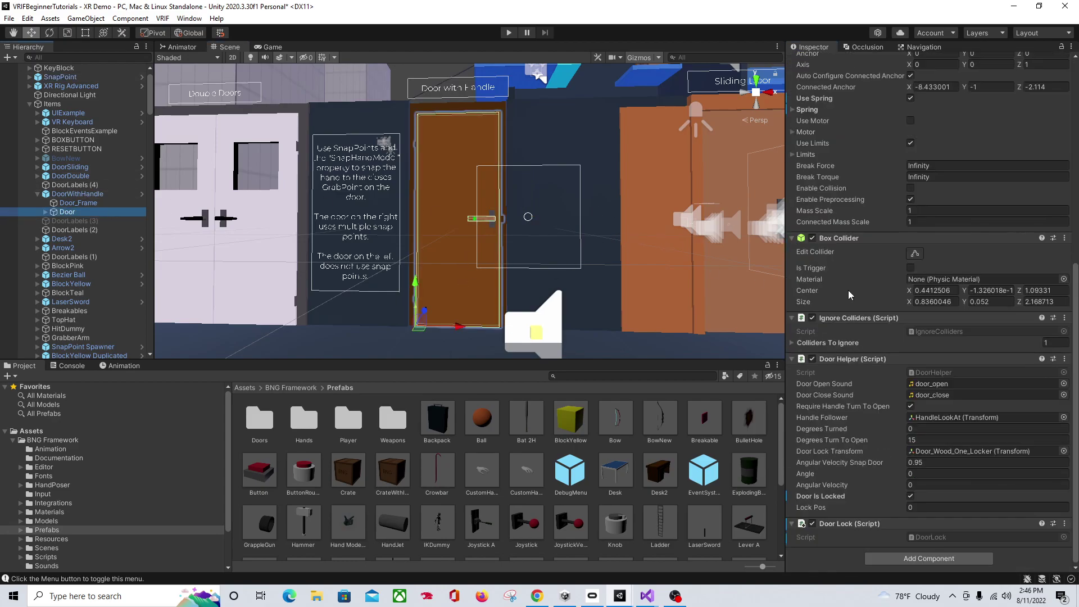
left_click(912, 497)
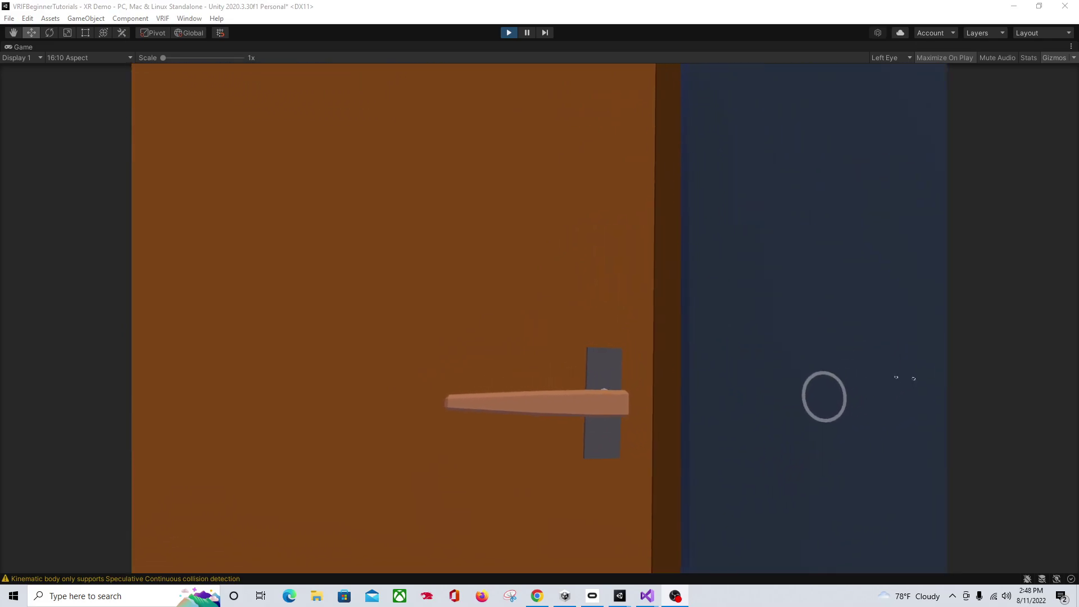
Stop the play test and add a Snap Zone Scale component to the KeyBlock.
key("ctrl+p")
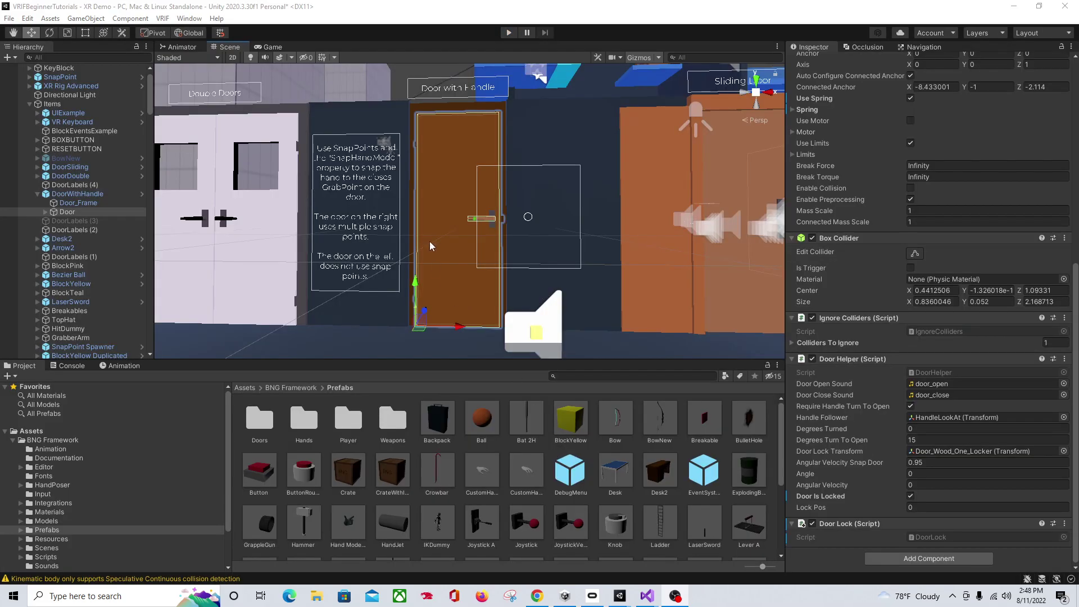
scroll(677, 310, "down", 1)
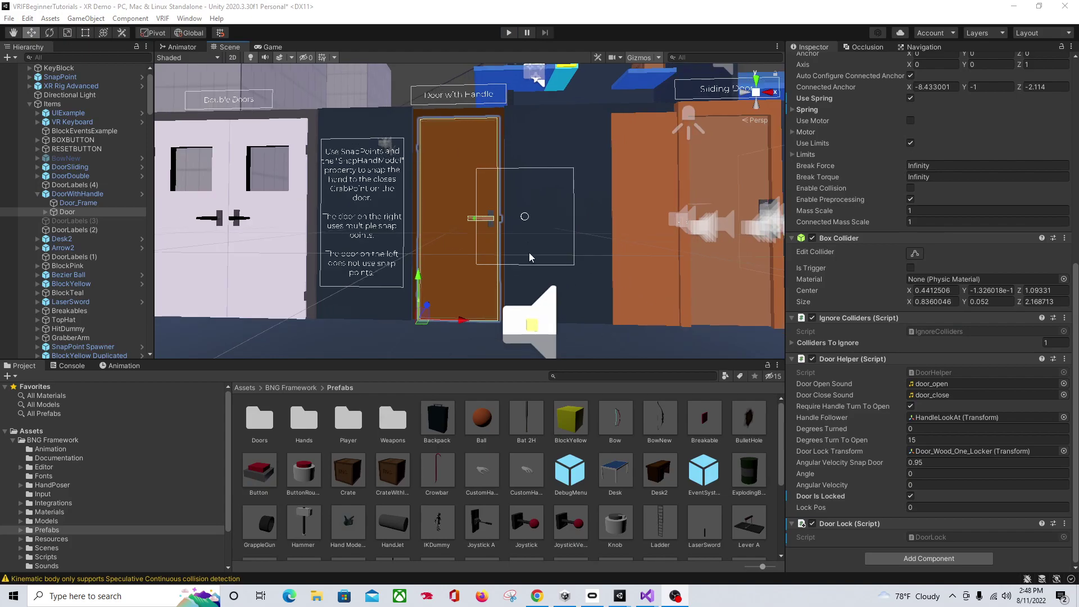
left_click(541, 328)
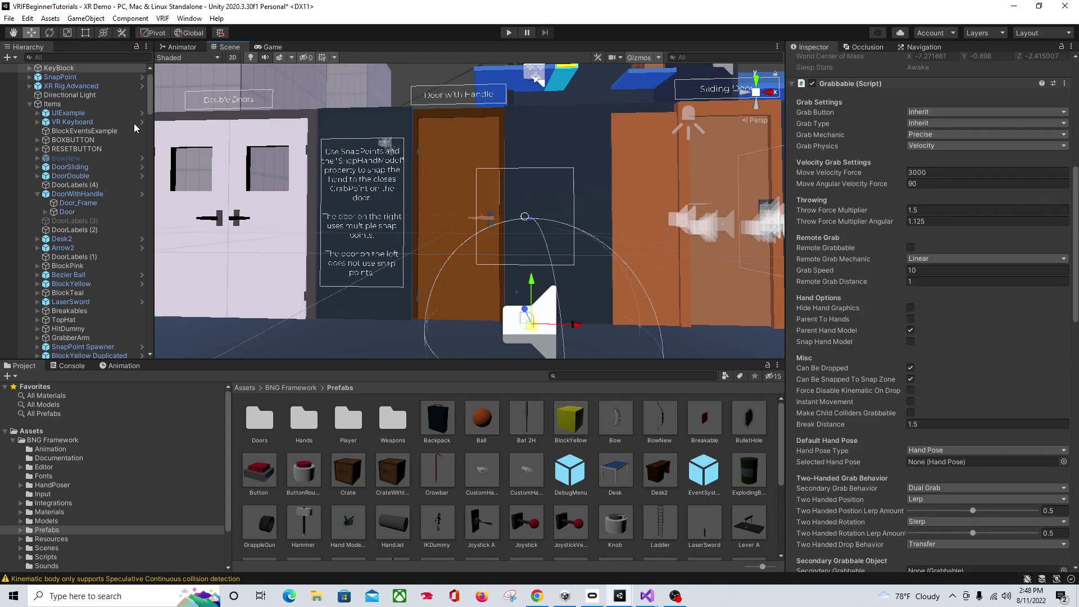
scroll(921, 430, "down", 10)
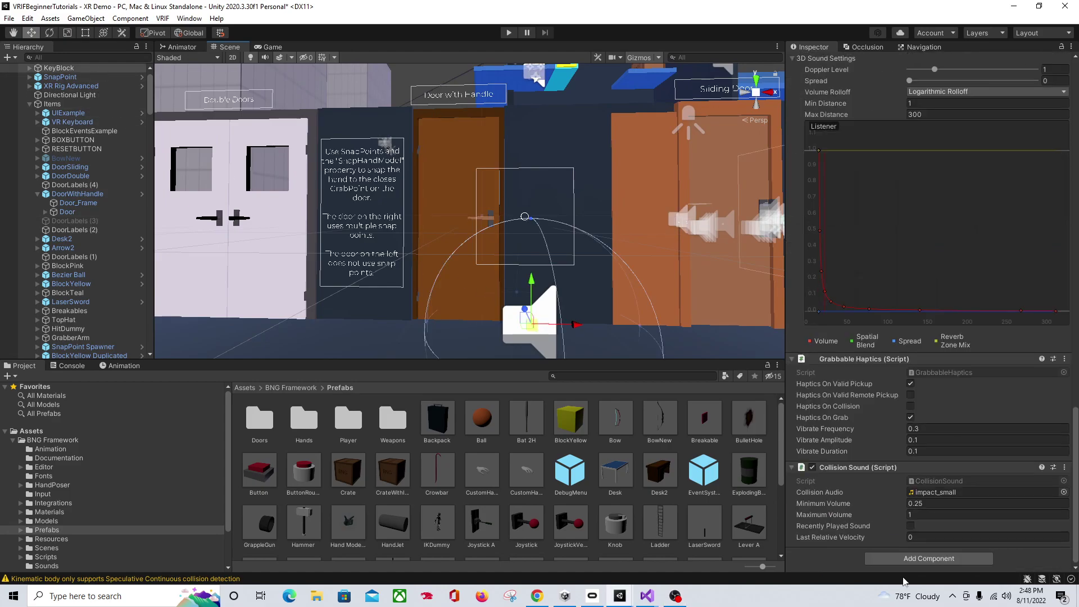
left_click(912, 561)
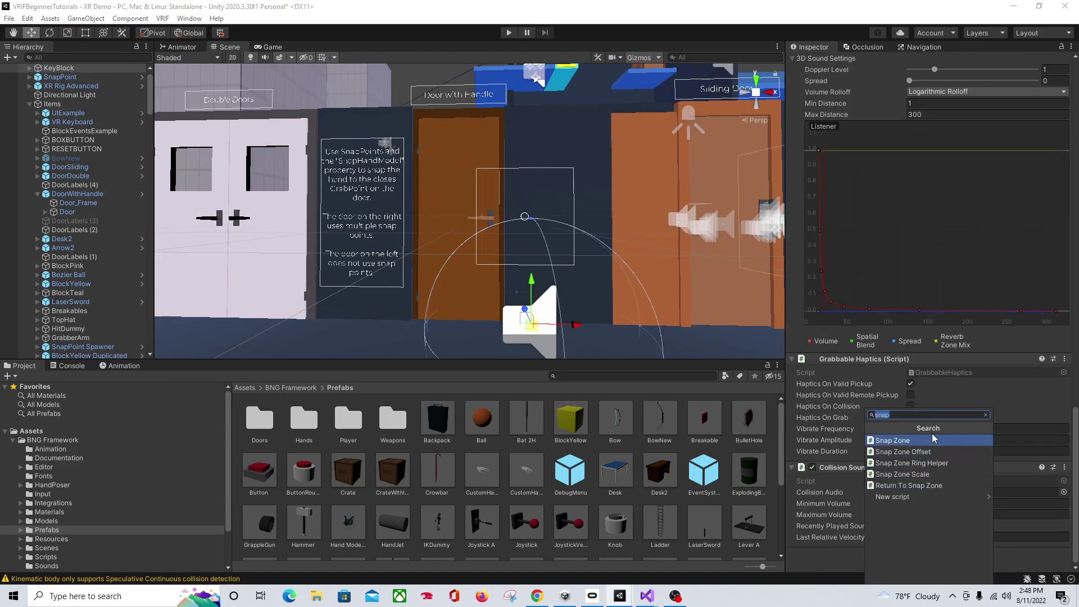
left_click(927, 474)
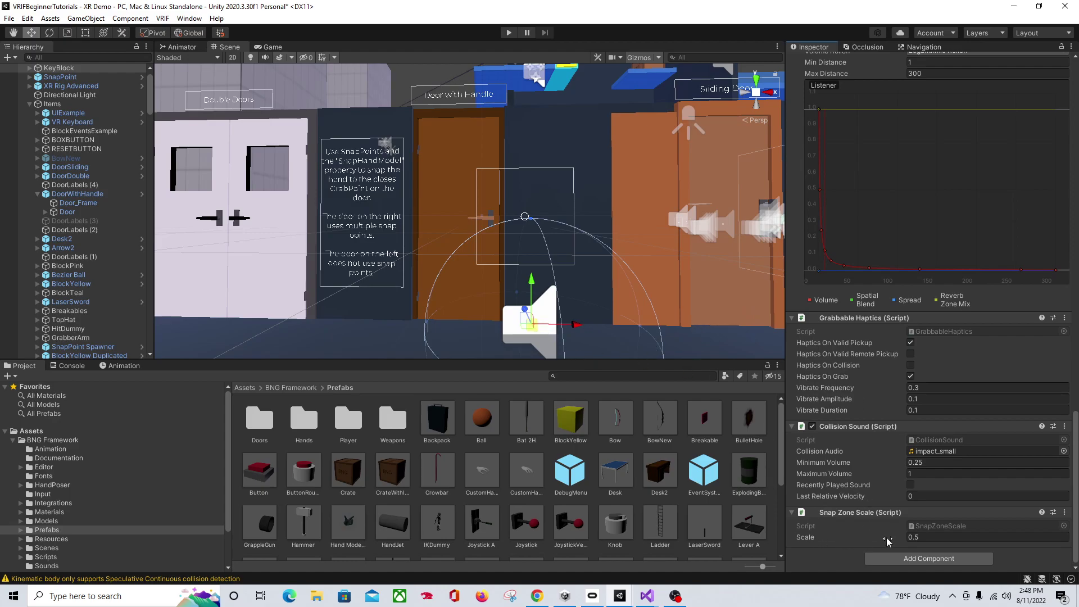
Set the KeyBlock's Snap Zone Scale to 0.25, and remove that component again.
left_click(1064, 513)
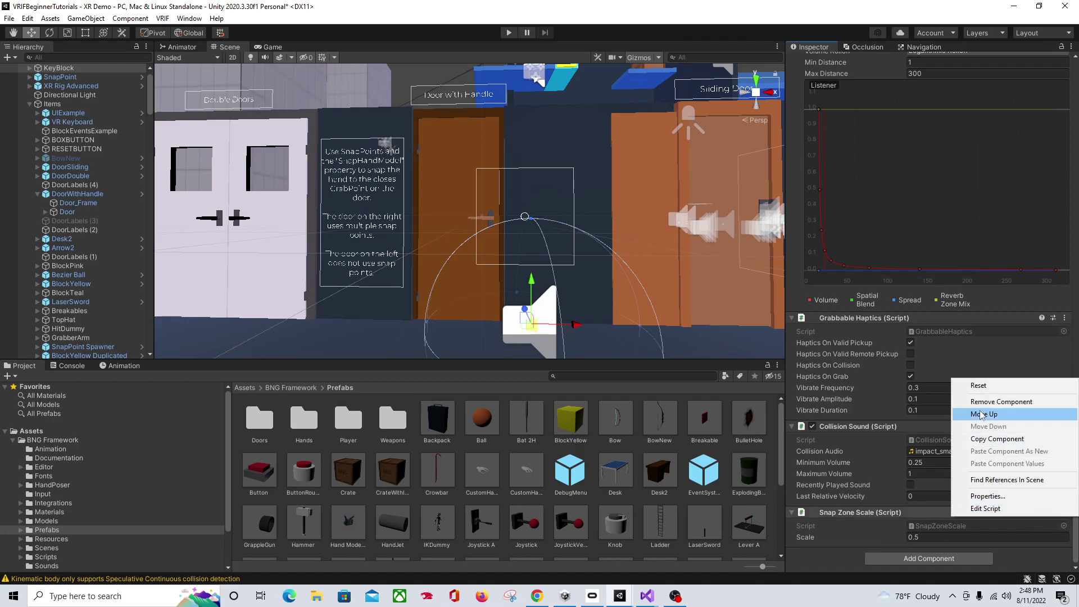
left_click(922, 538)
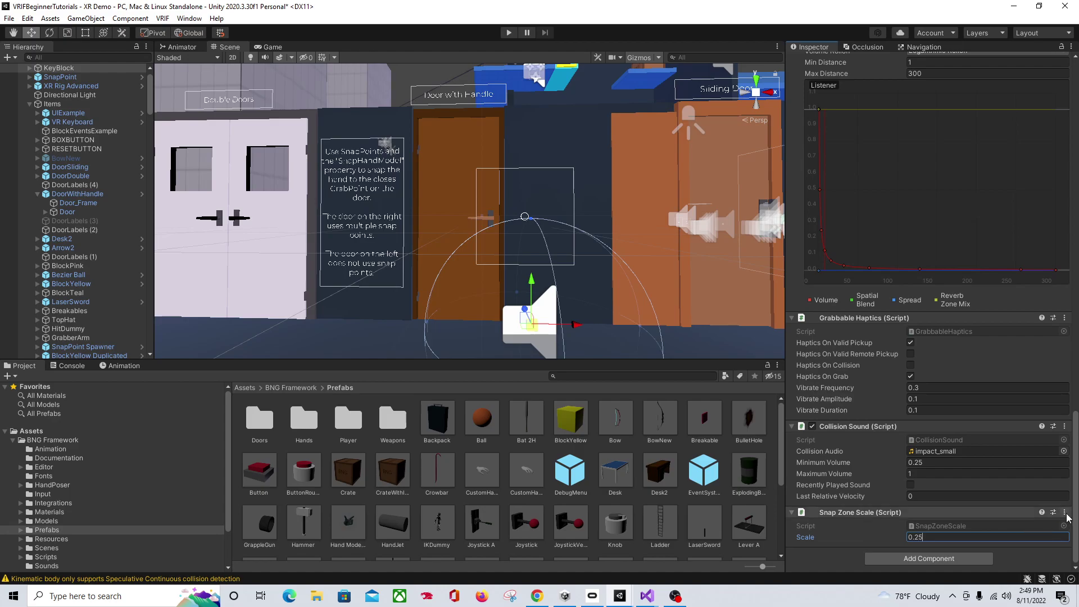
left_click(1065, 513)
left_click(978, 400)
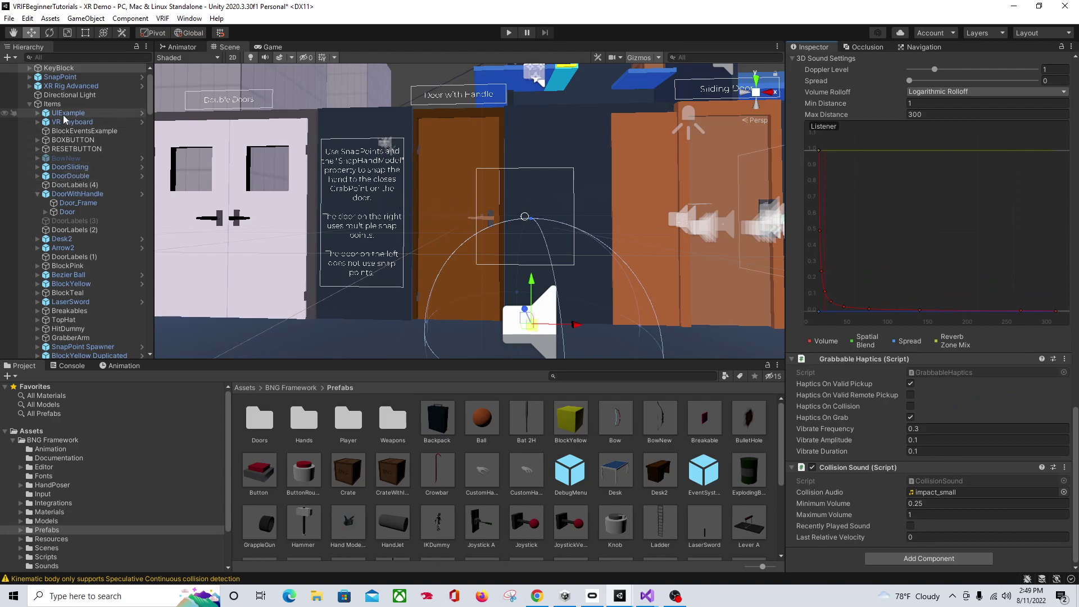
Set Scale Item to 0.5 in the Snap Zone component of the SnapPoint.
left_click(60, 77)
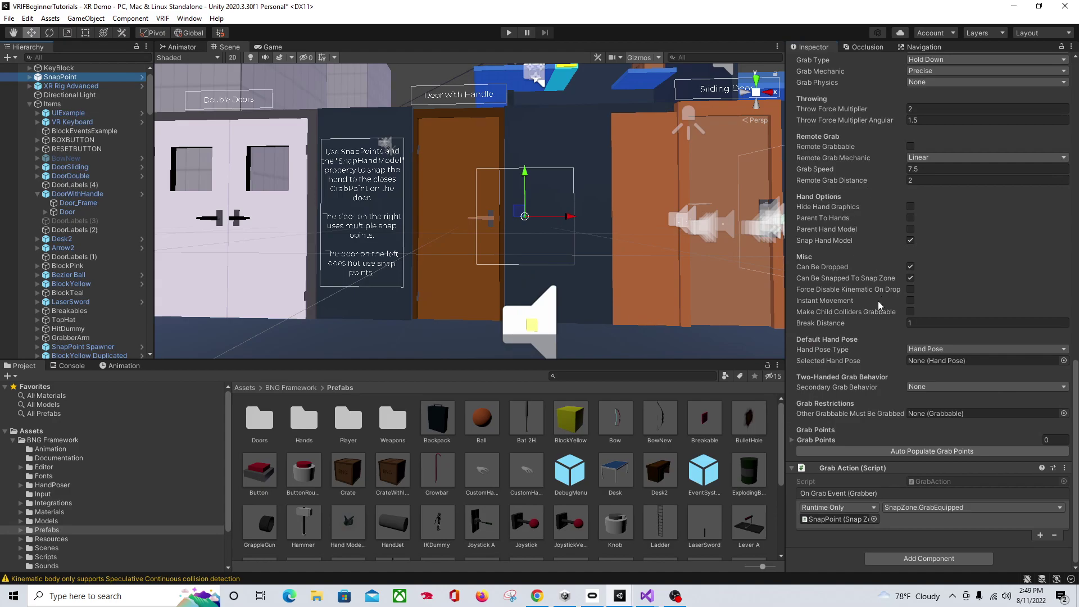
scroll(870, 274, "up", 10)
scroll(861, 207, "up", 13)
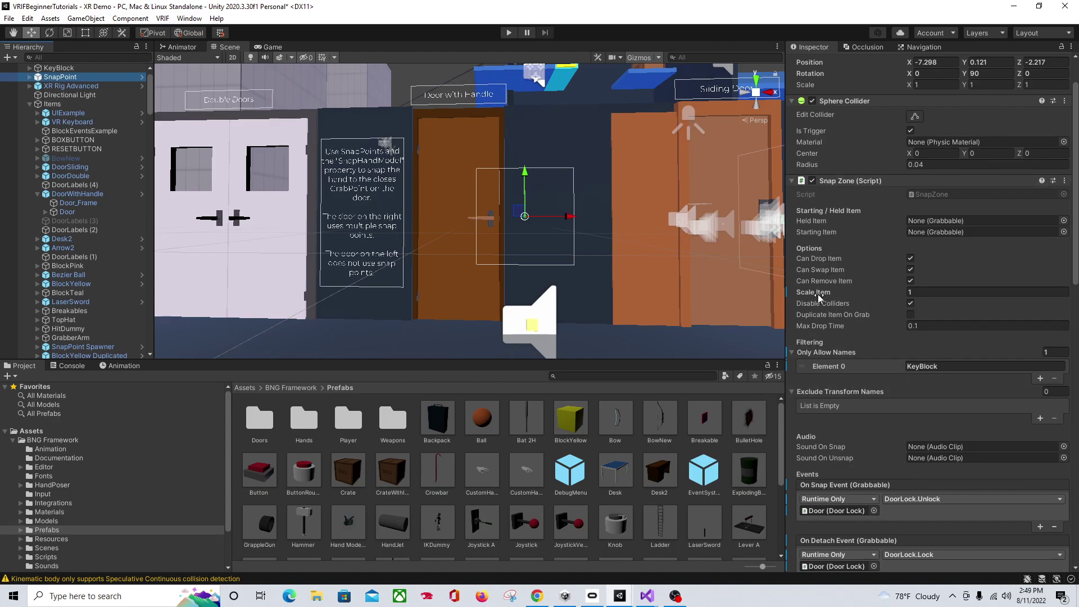
left_click(947, 291)
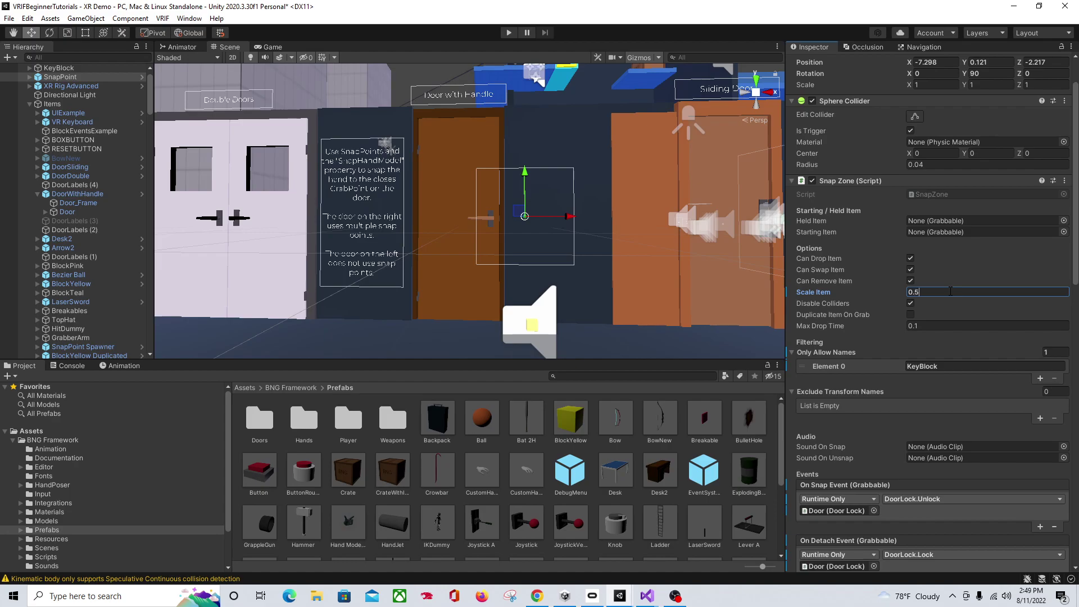
Add a Snap Zone Offset component to the KeyBlock with a Local Rotation Offset of 45 on Y.
left_click(536, 331)
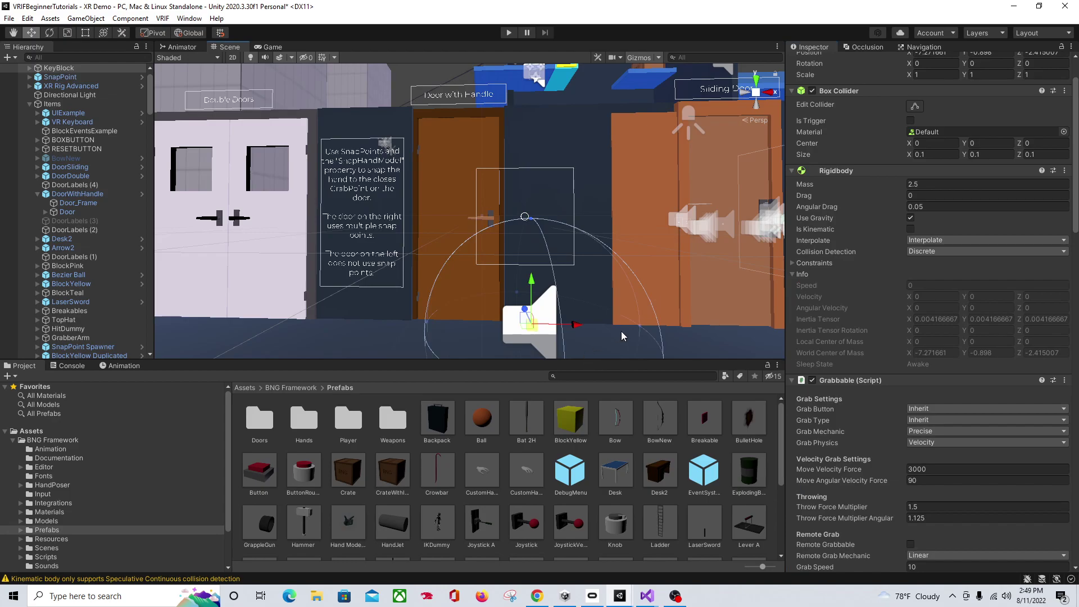
scroll(870, 370, "down", 10)
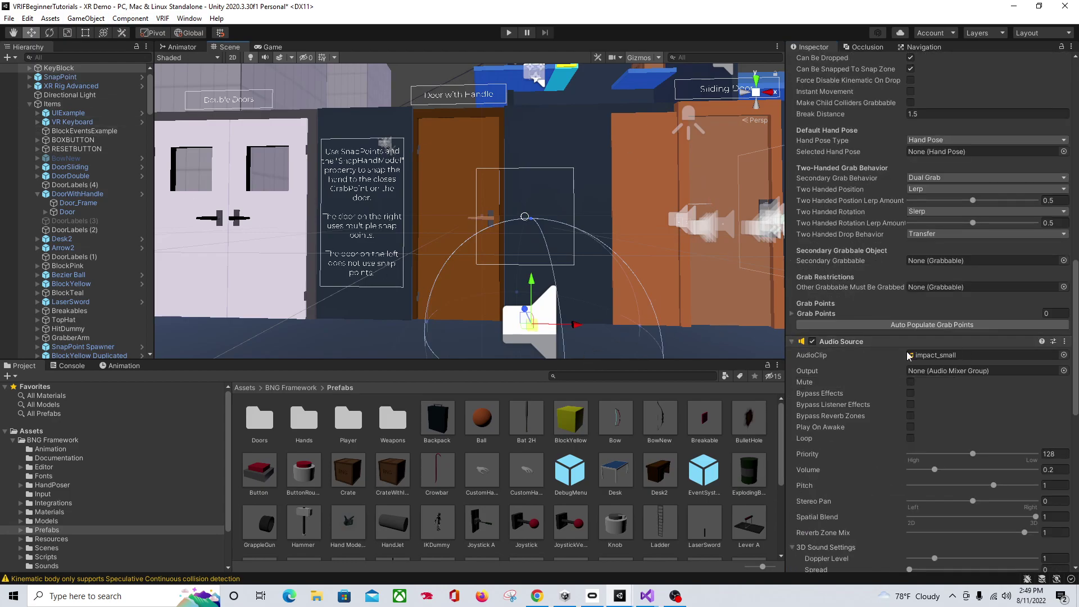
scroll(909, 355, "down", 8)
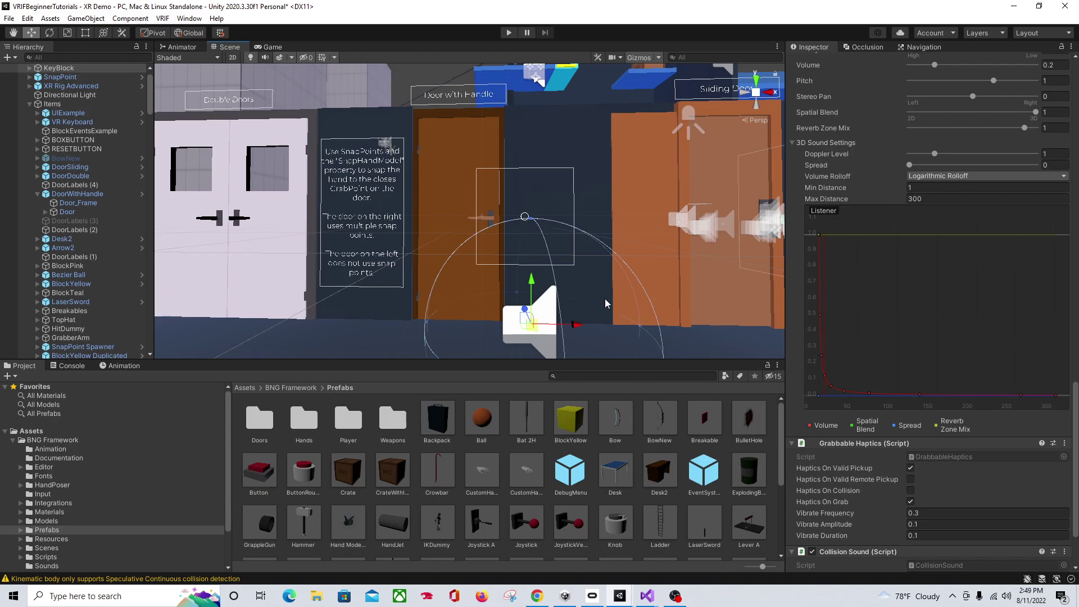
scroll(847, 323, "down", 3)
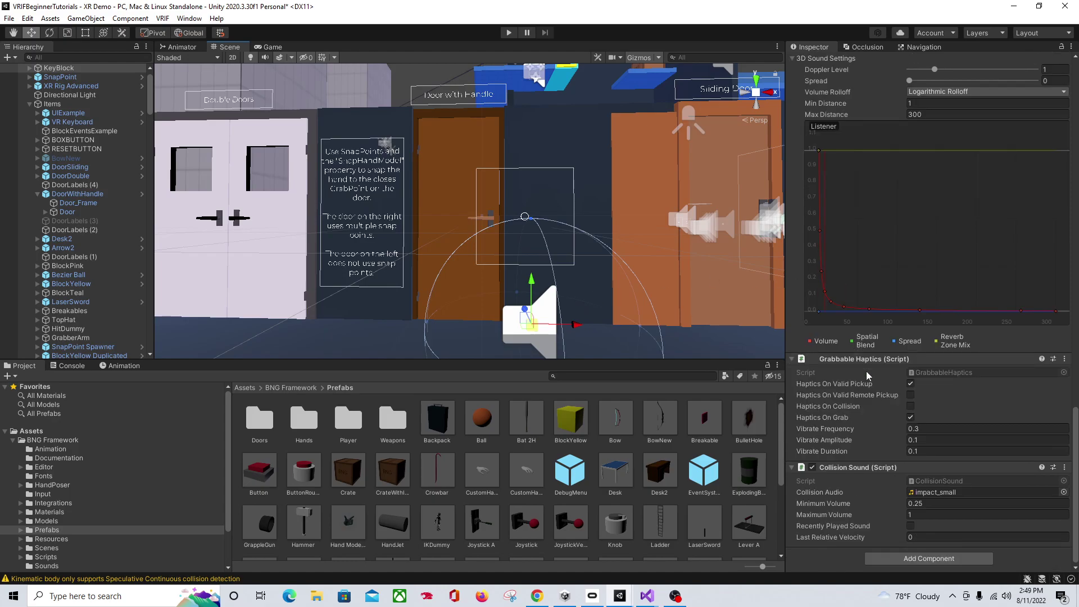
left_click(920, 557)
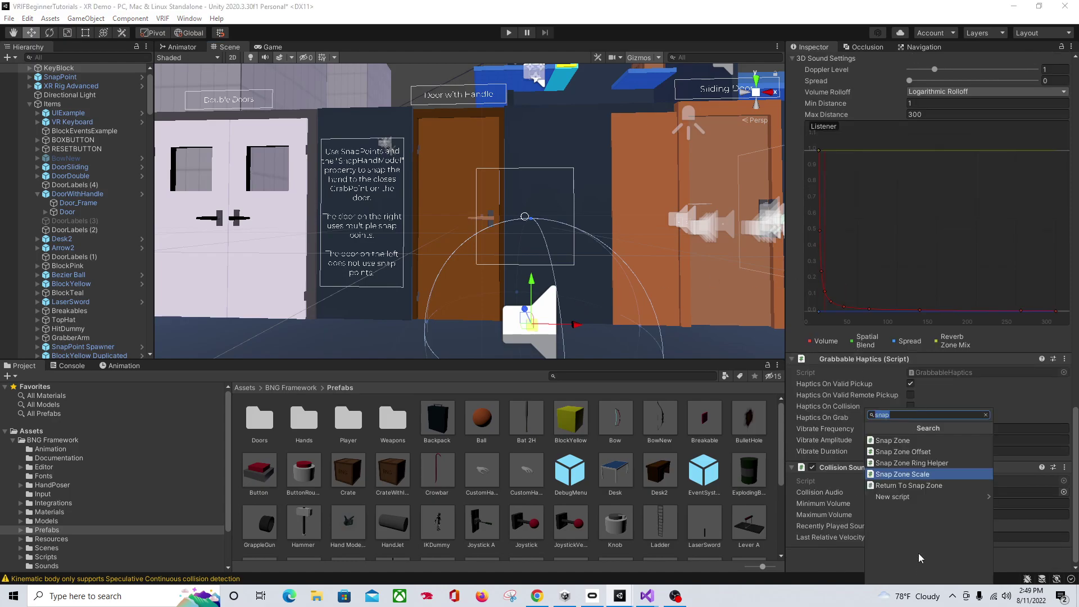
left_click(929, 452)
scroll(841, 493, "down", 2)
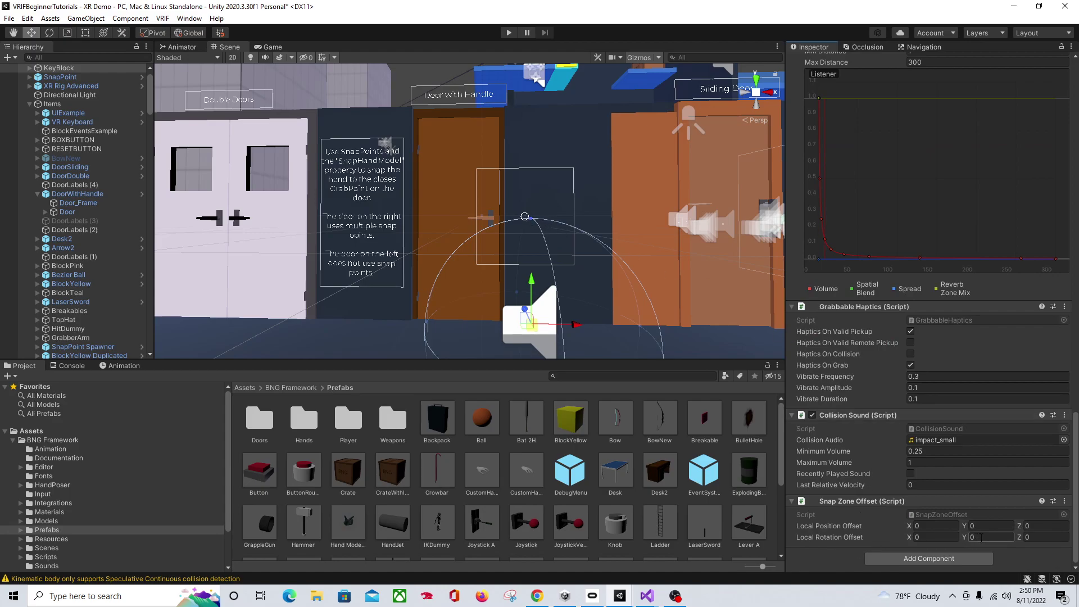
type("45")
Run the scene to test the KeyBlock's snap scale and rotation offset, and stop play mode.
key("ctrl+p")
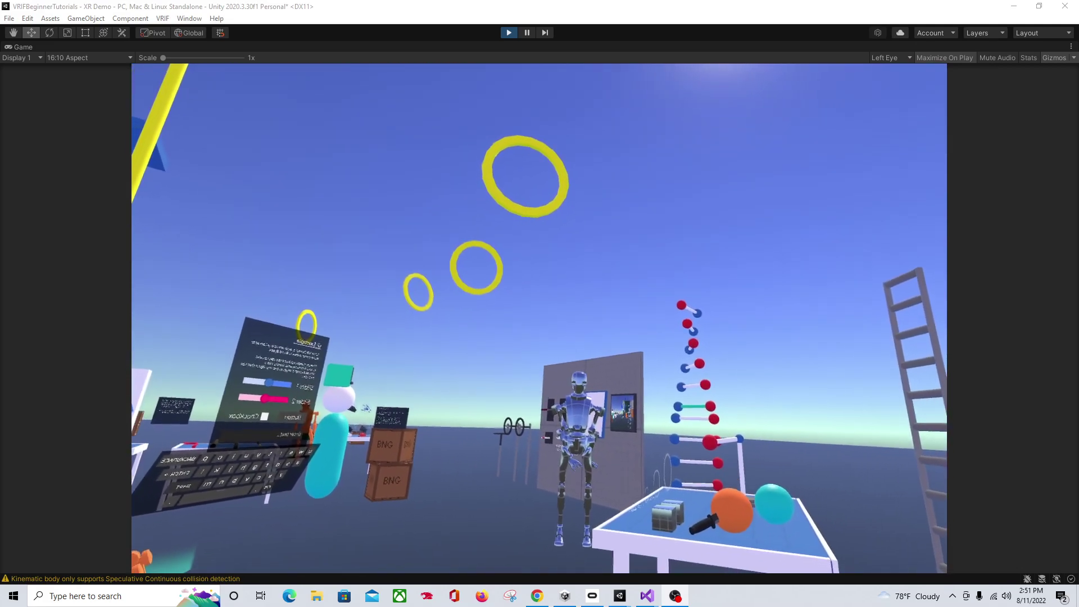
key("ctrl+p")
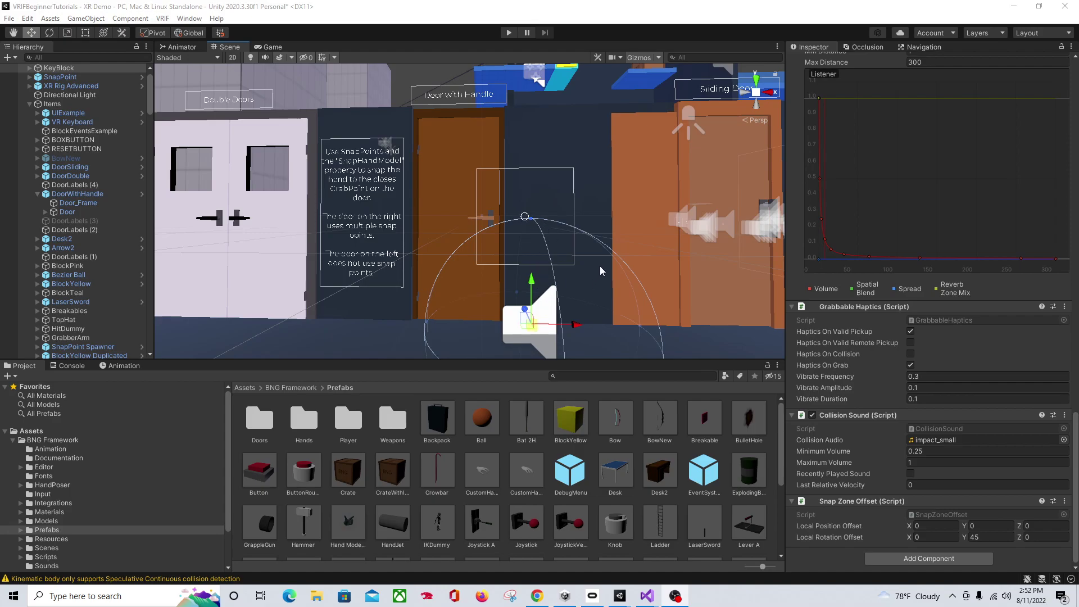
Review the options, name filter and snap and detach events in the SnapPoint's Snap Zone component.
scroll(600, 265, "up", 3)
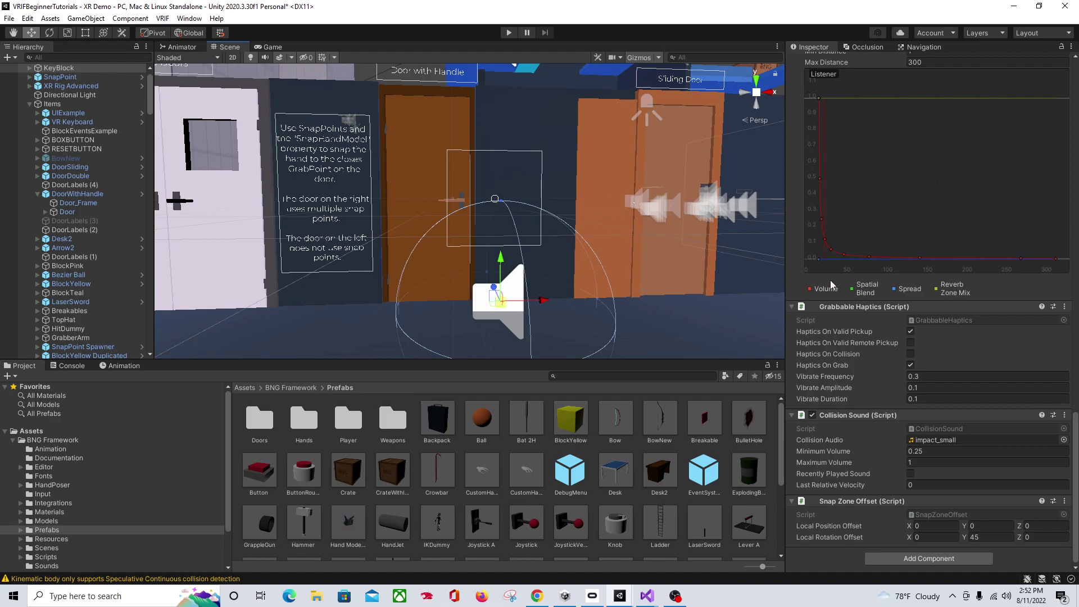
left_click(496, 215)
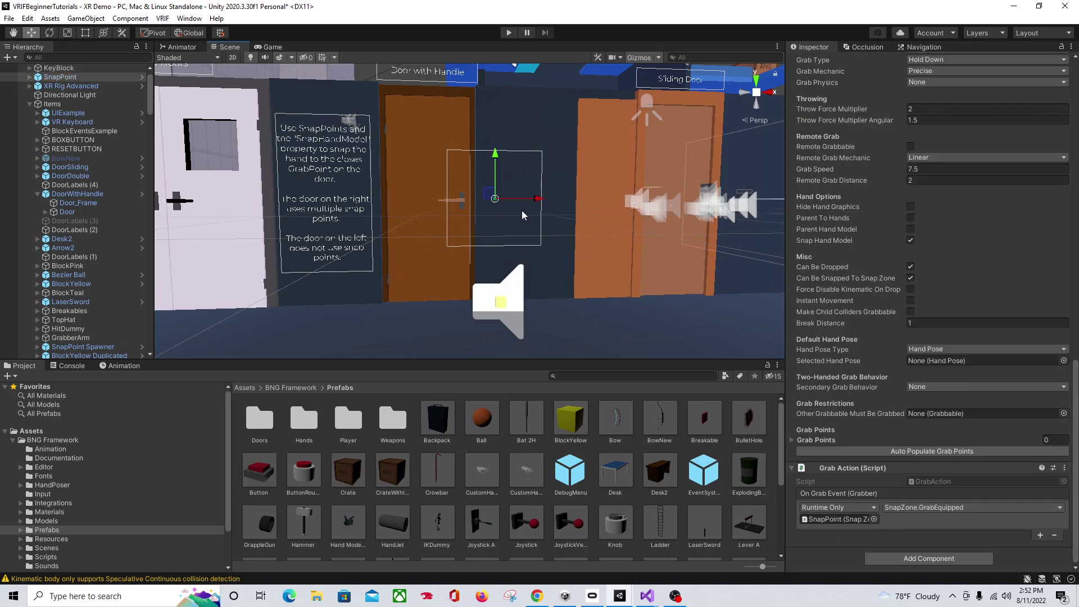
scroll(897, 224, "up", 4)
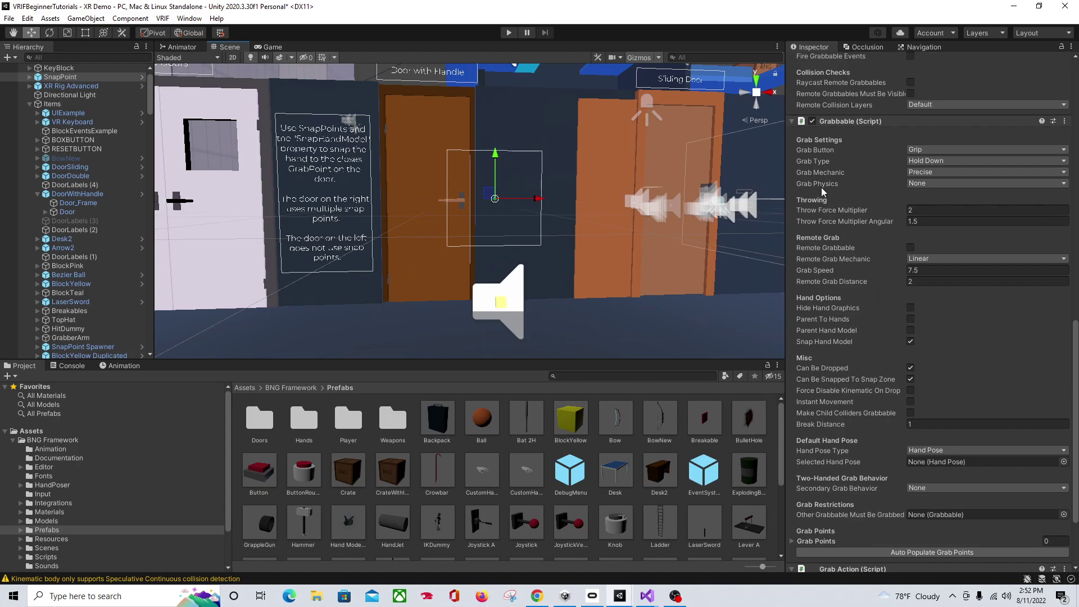
scroll(877, 163, "up", 15)
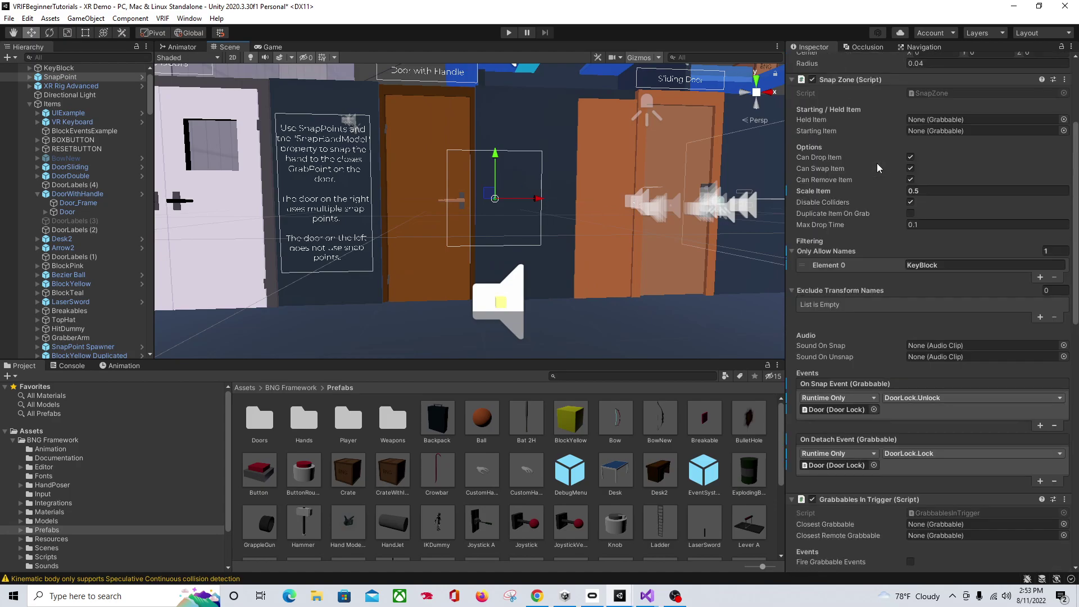